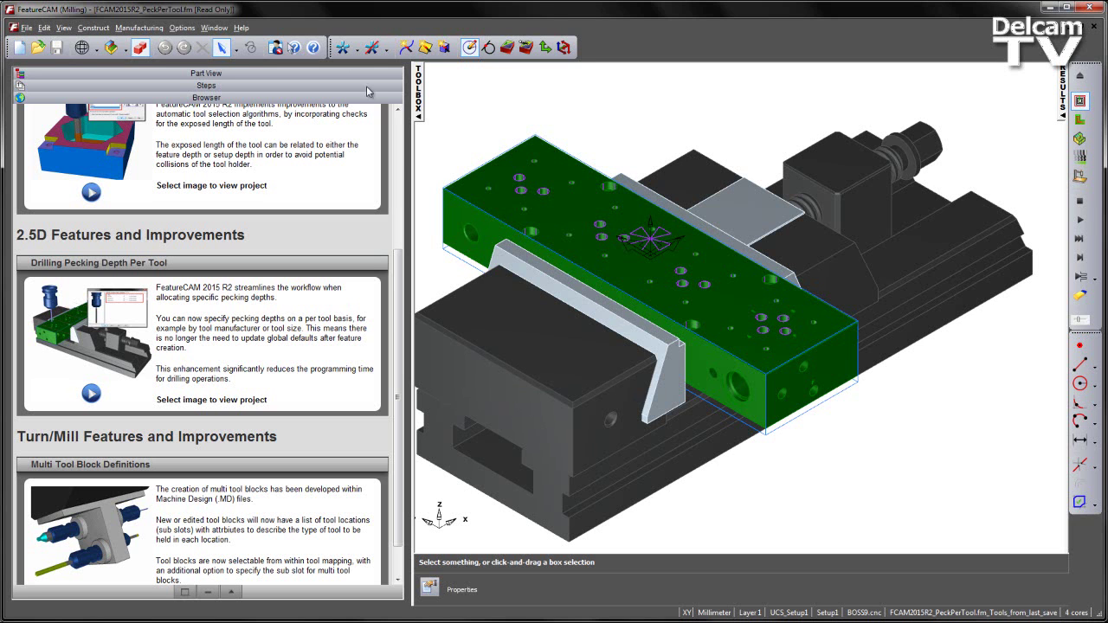
# Switch the left panel to the Part View tree for the PeckPerTool part.
pyautogui.click(270, 74)
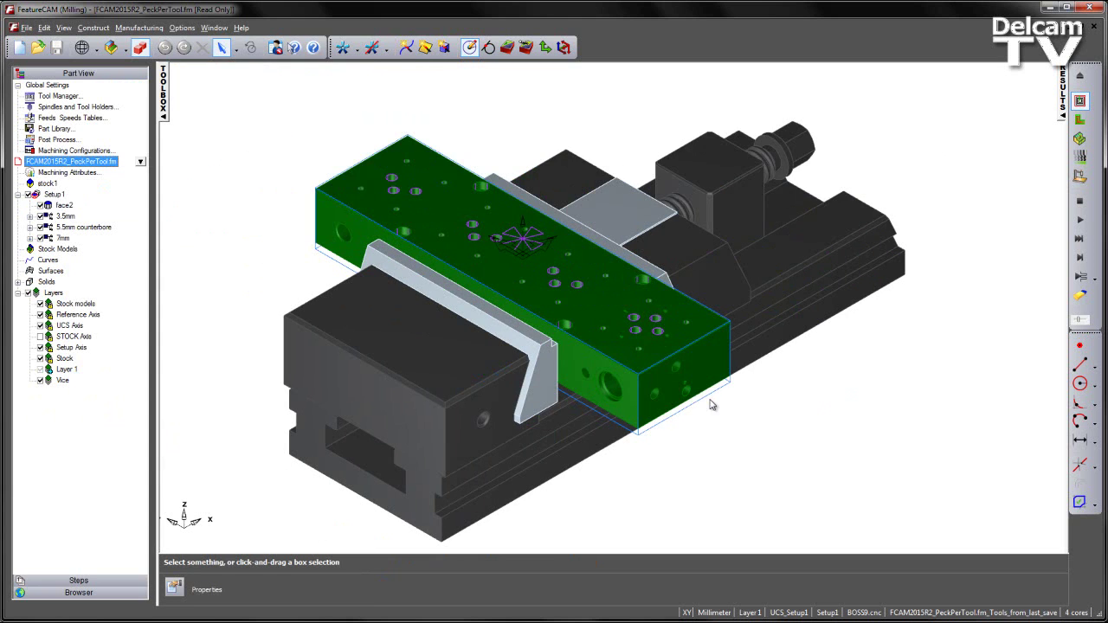
# Highlight the 3.5mm, 5.5mm counterbore and 7mm hole features, then bring up the BOSS9.cnc post options.
pyautogui.scroll(4, 705, 395)
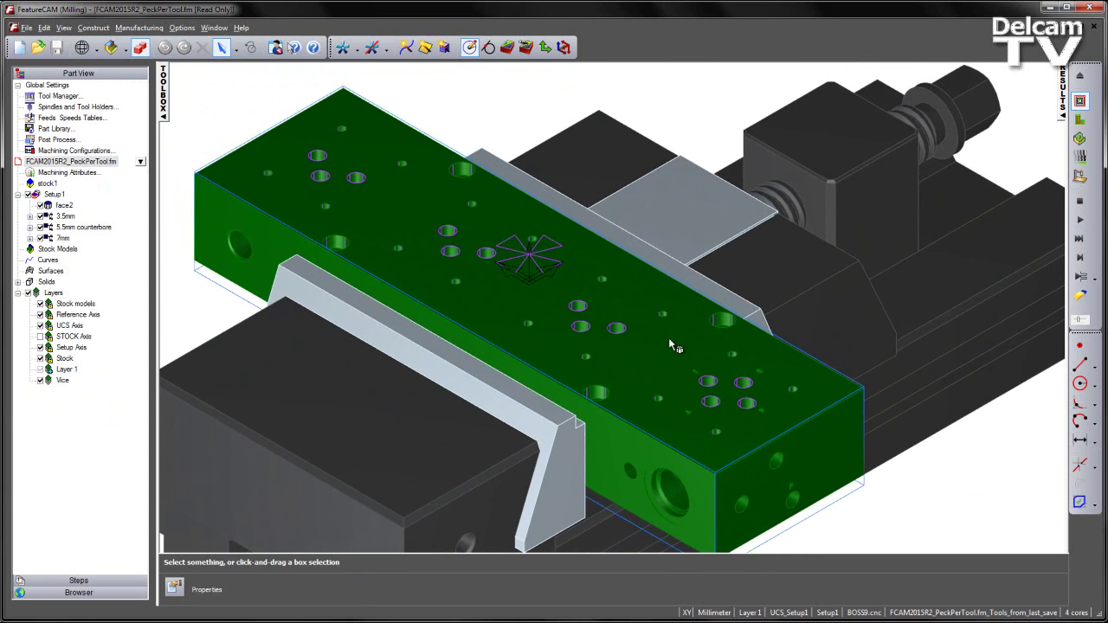
pyautogui.click(75, 221)
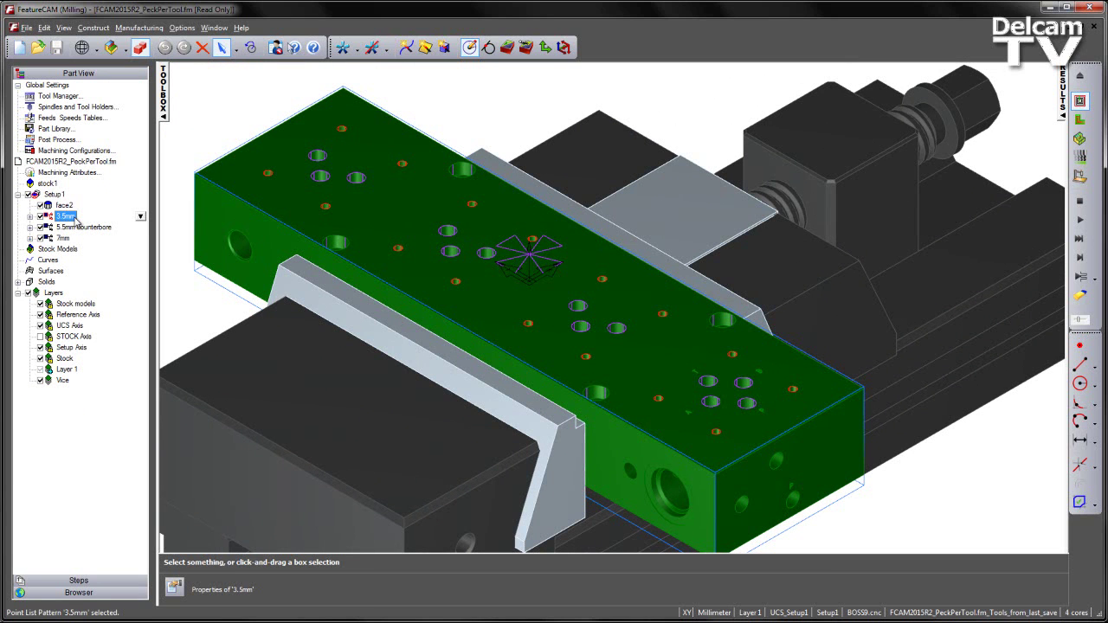
pyautogui.click(78, 227)
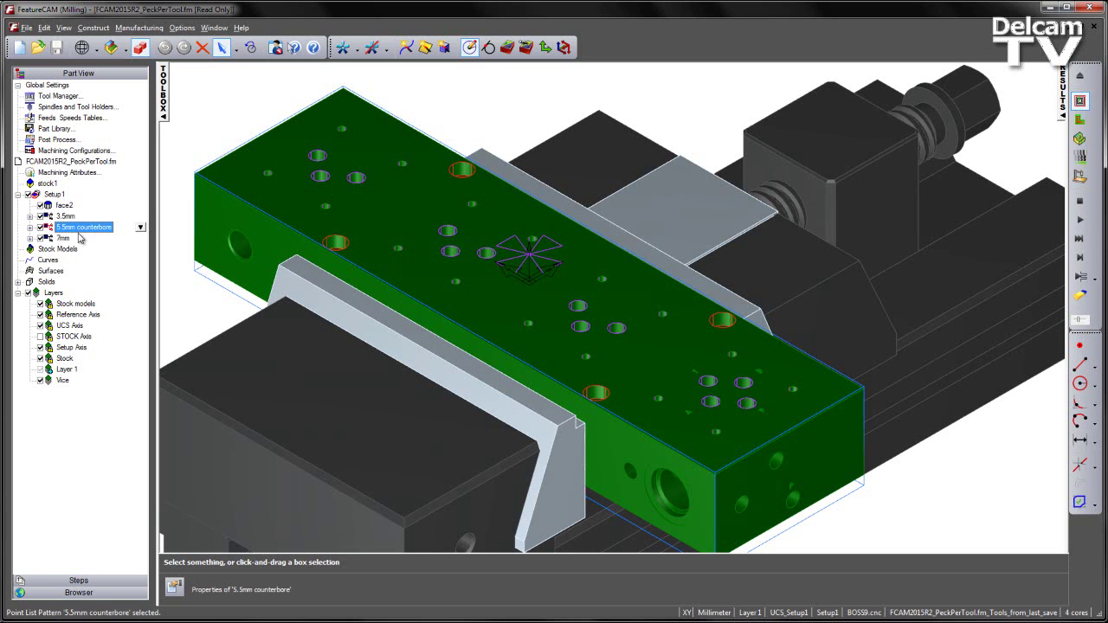
pyautogui.click(64, 240)
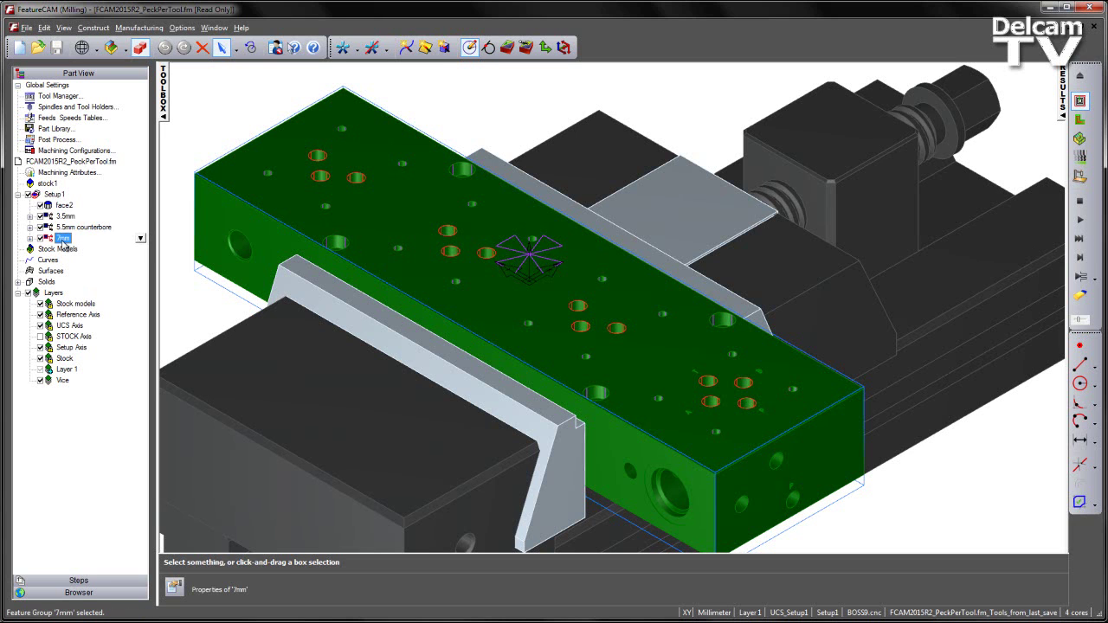
pyautogui.click(863, 613)
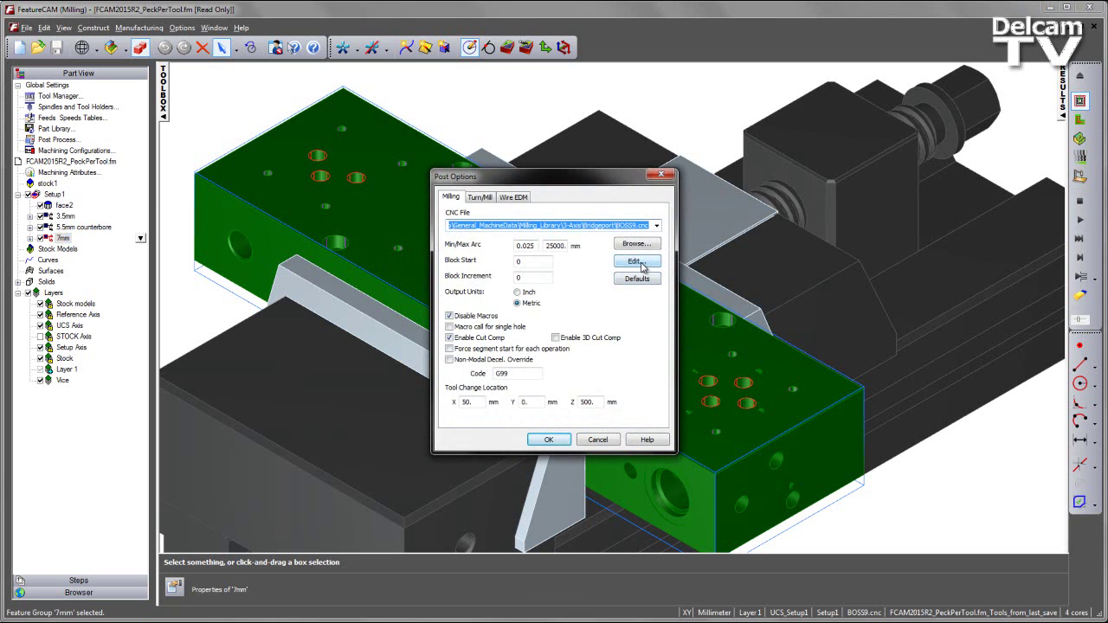
pyautogui.click(637, 261)
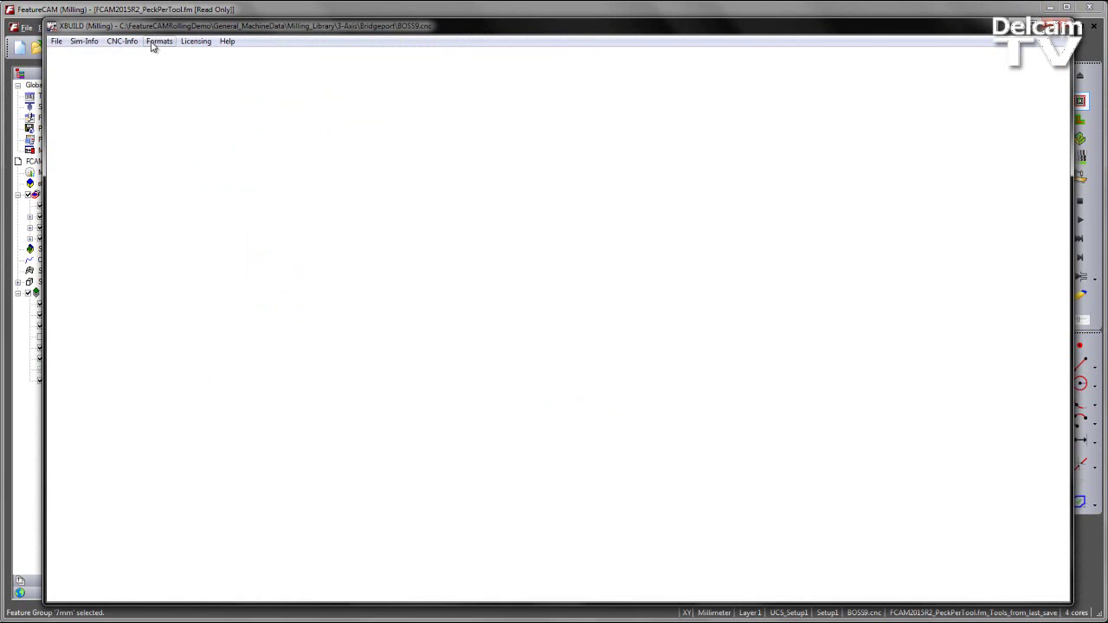
pyautogui.click(154, 43)
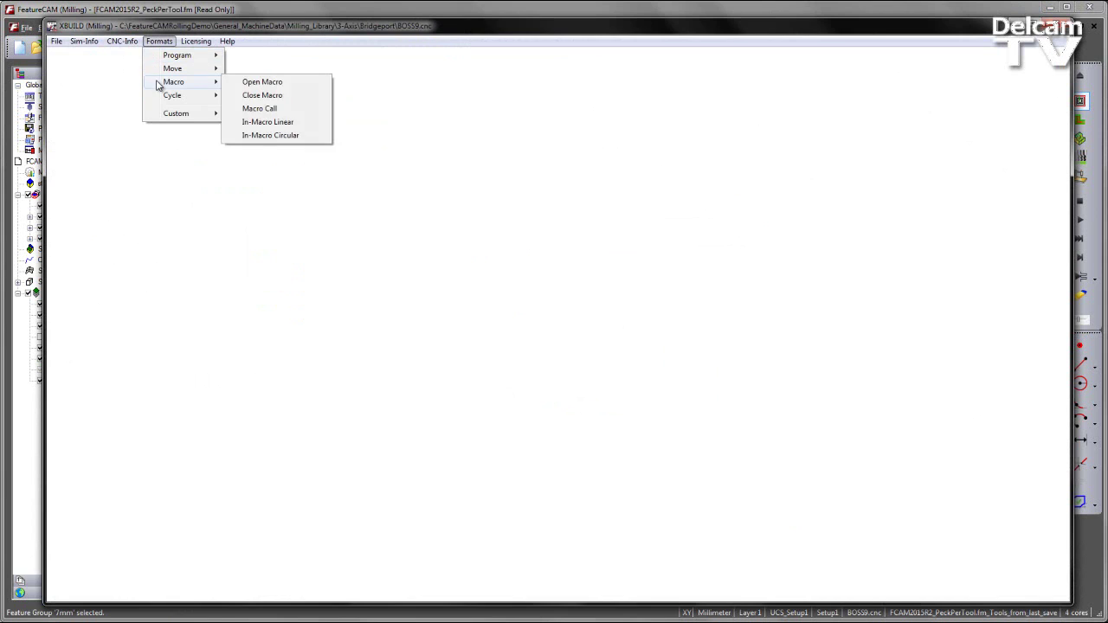
pyautogui.moveTo(163, 97)
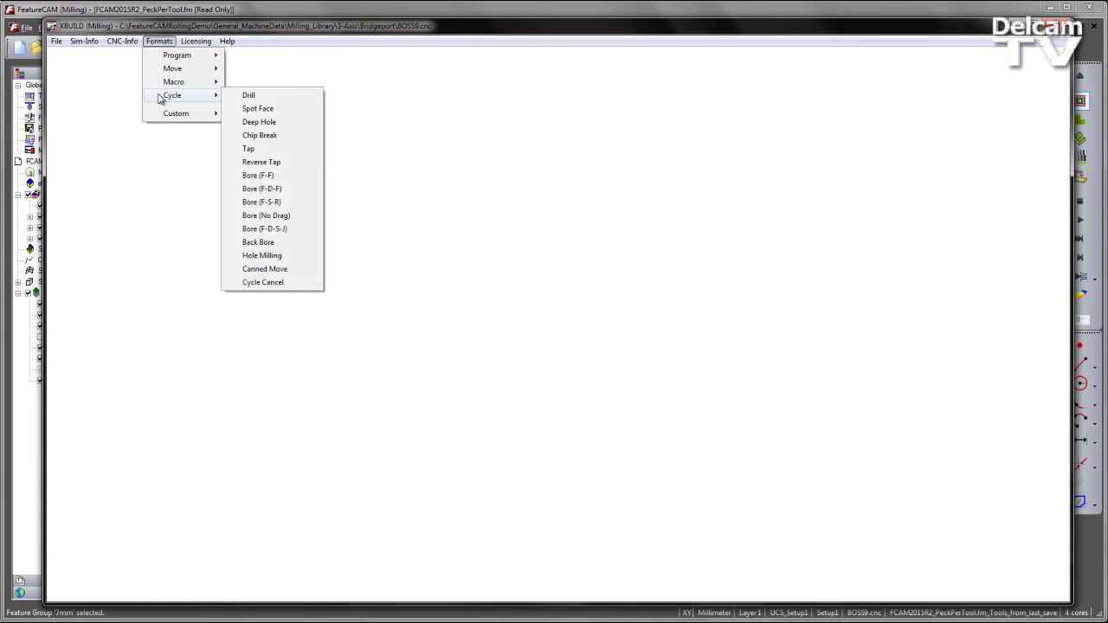
pyautogui.click(272, 124)
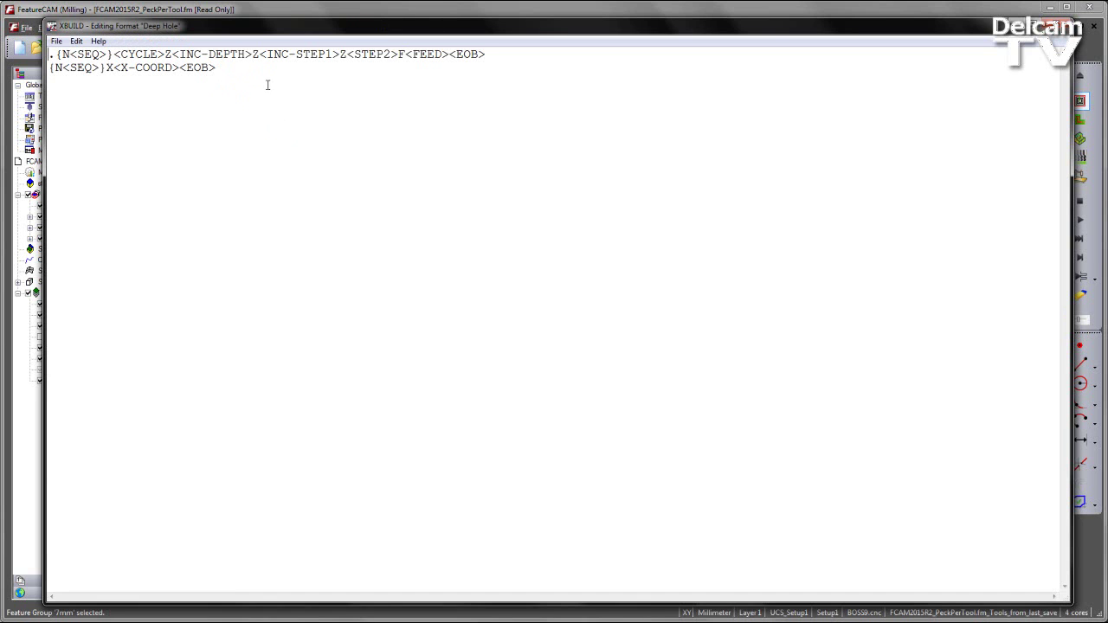
pyautogui.moveTo(253, 55); pyautogui.dragTo(400, 58)
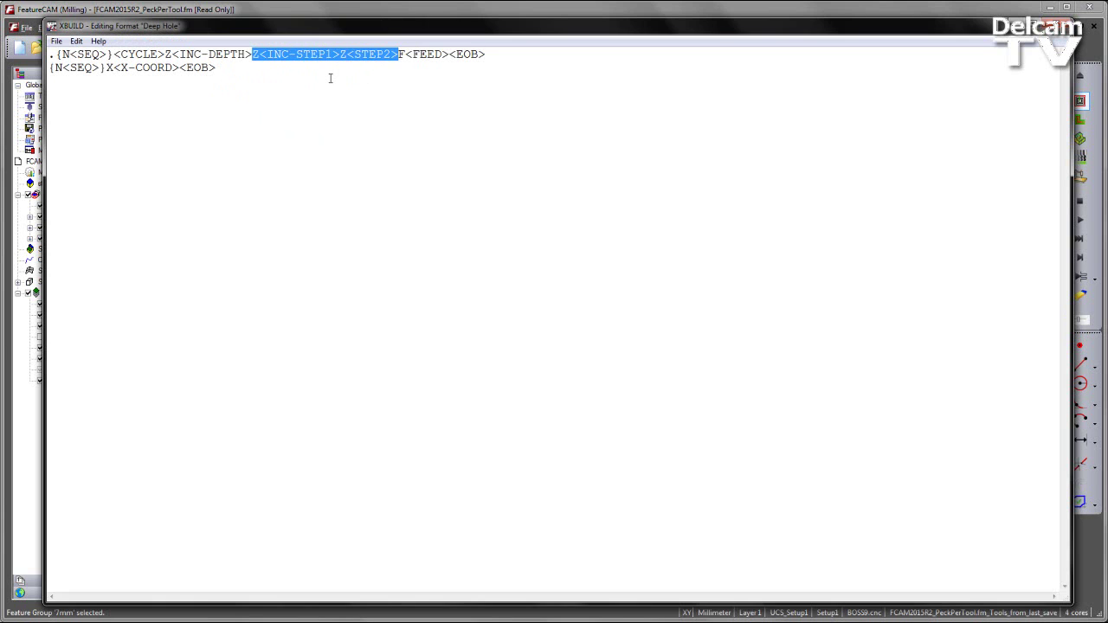
pyautogui.click(283, 72)
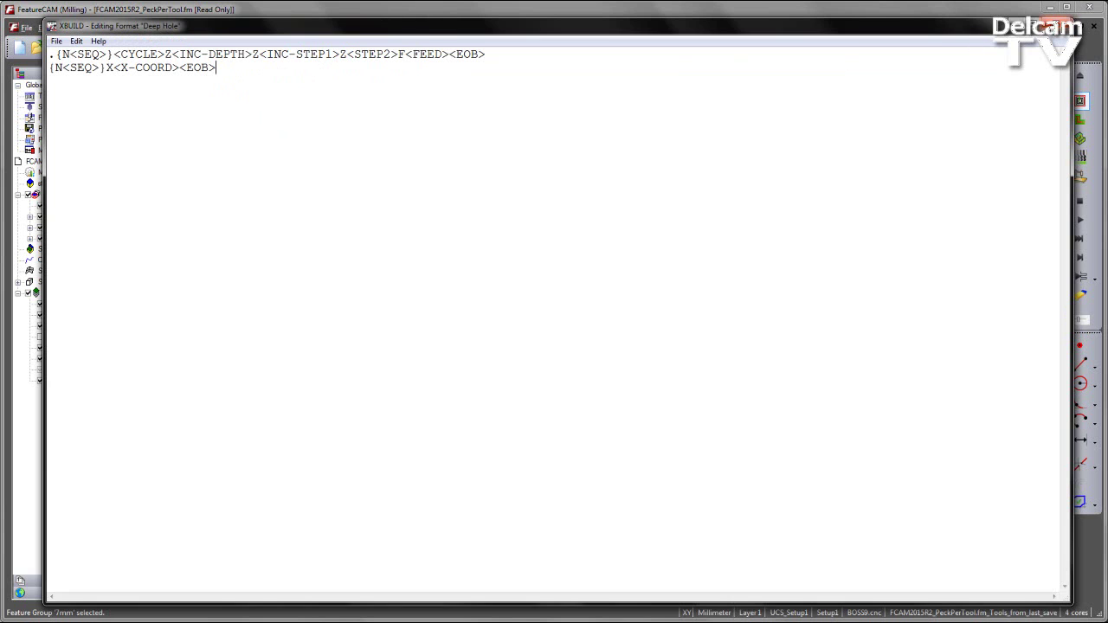
pyautogui.click(1058, 26)
# Close the post options and accept global drilling pecks of 100%, 50% and 25% of drill diameter.
pyautogui.click(1058, 26)
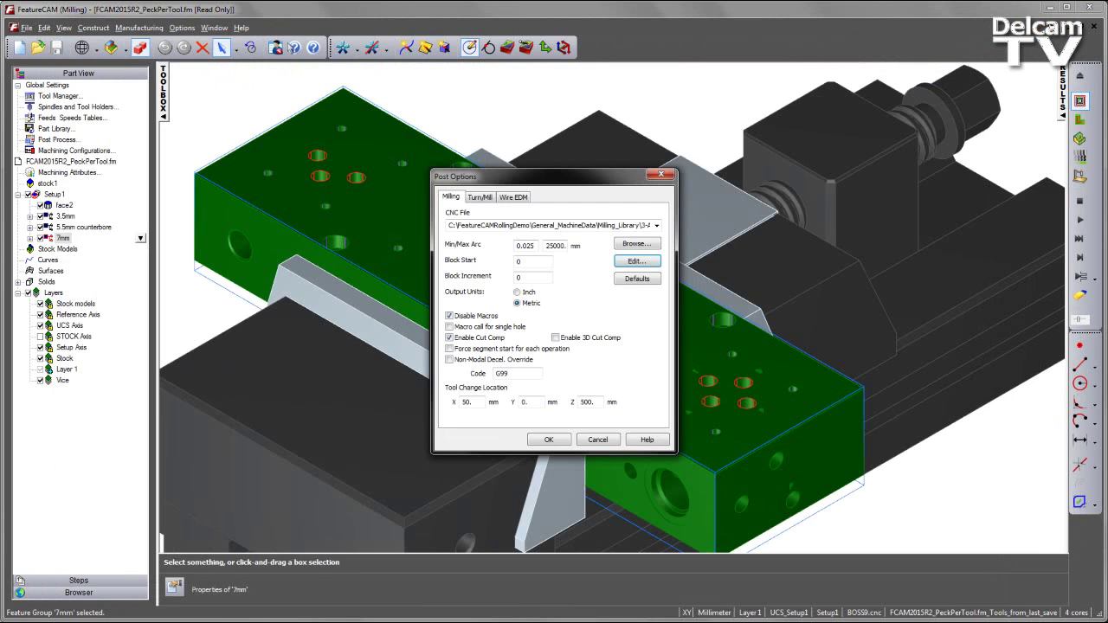
pyautogui.click(552, 441)
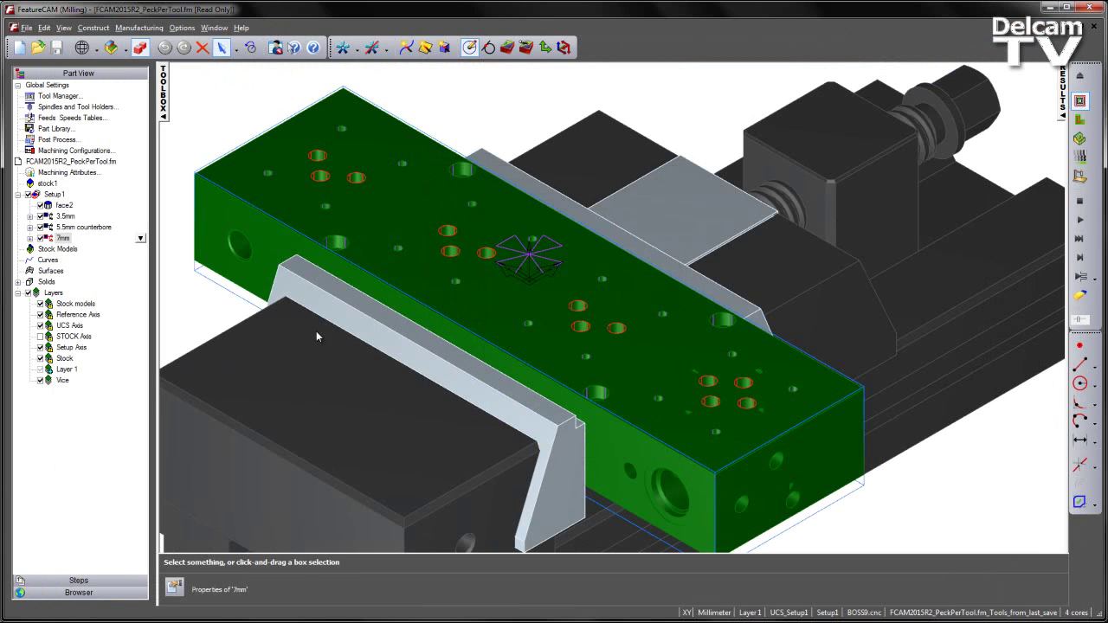
pyautogui.click(75, 175)
pyautogui.doubleClick(76, 177)
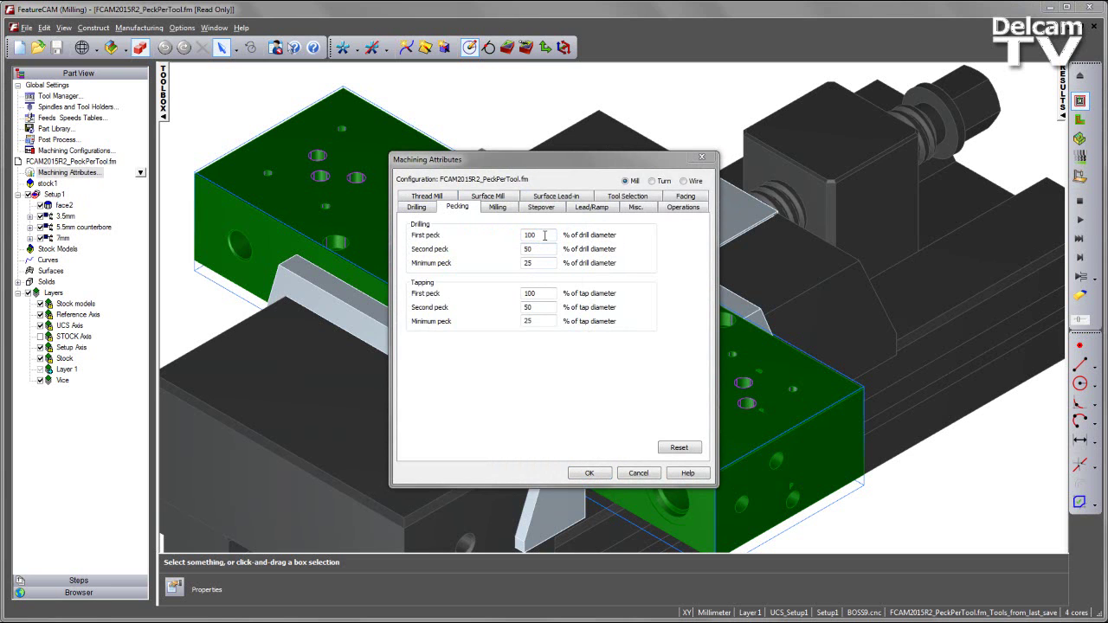
pyautogui.press('Tab')
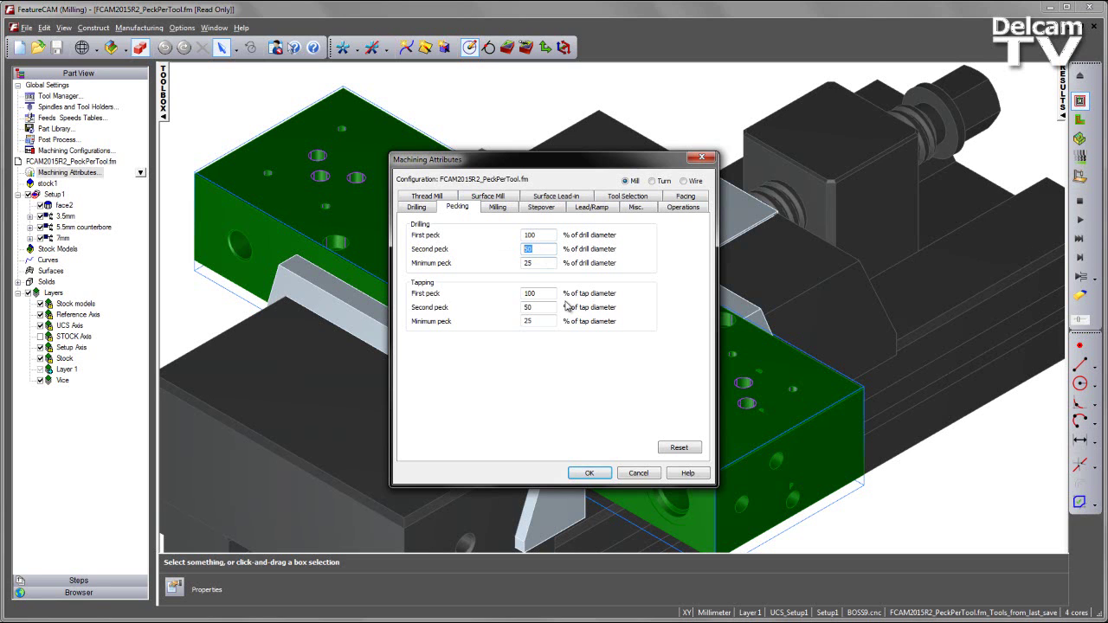
pyautogui.click(599, 475)
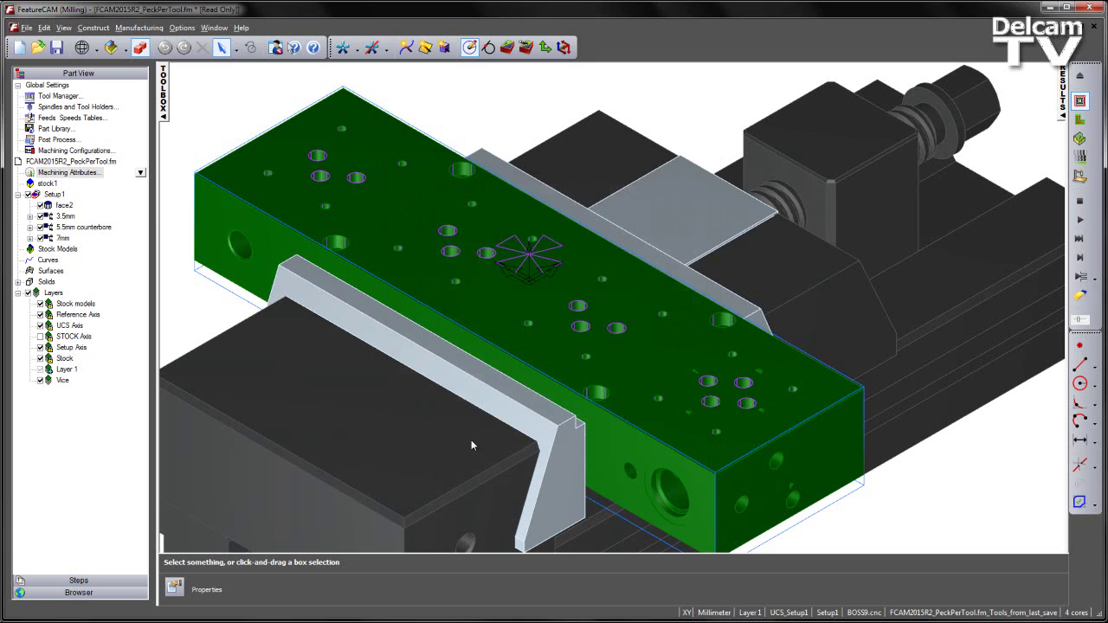
# Check the 3.5mm holes' drill cycle pecks read 3.500 first and 1.750 second.
pyautogui.doubleClick(64, 216)
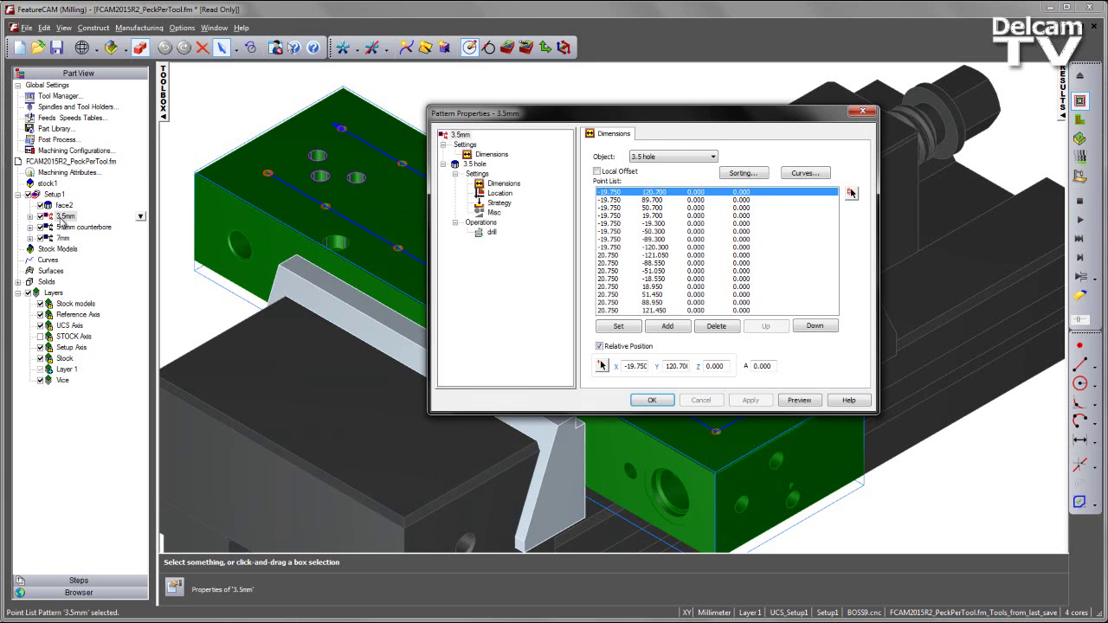
pyautogui.click(491, 232)
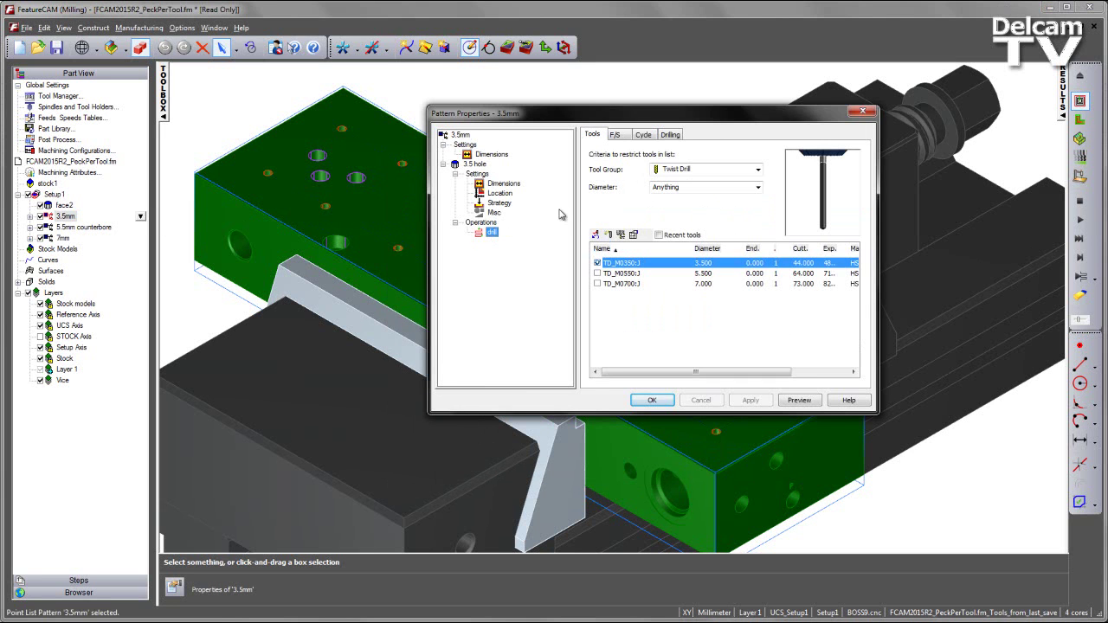
pyautogui.click(644, 136)
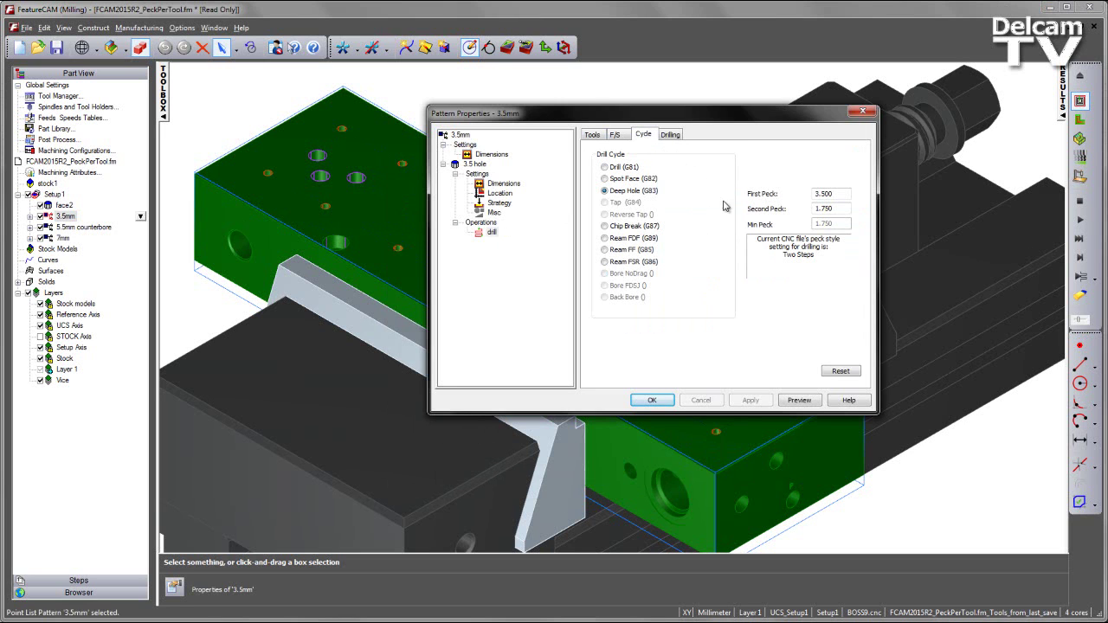
pyautogui.moveTo(838, 194); pyautogui.dragTo(810, 195)
pyautogui.moveTo(840, 209); pyautogui.dragTo(807, 211)
pyautogui.click(654, 400)
# Check the 5.5 counterbore drill's Deep Hole pecks read 5.500 first and 2.750 second.
pyautogui.click(30, 227)
pyautogui.doubleClick(84, 238)
pyautogui.click(491, 233)
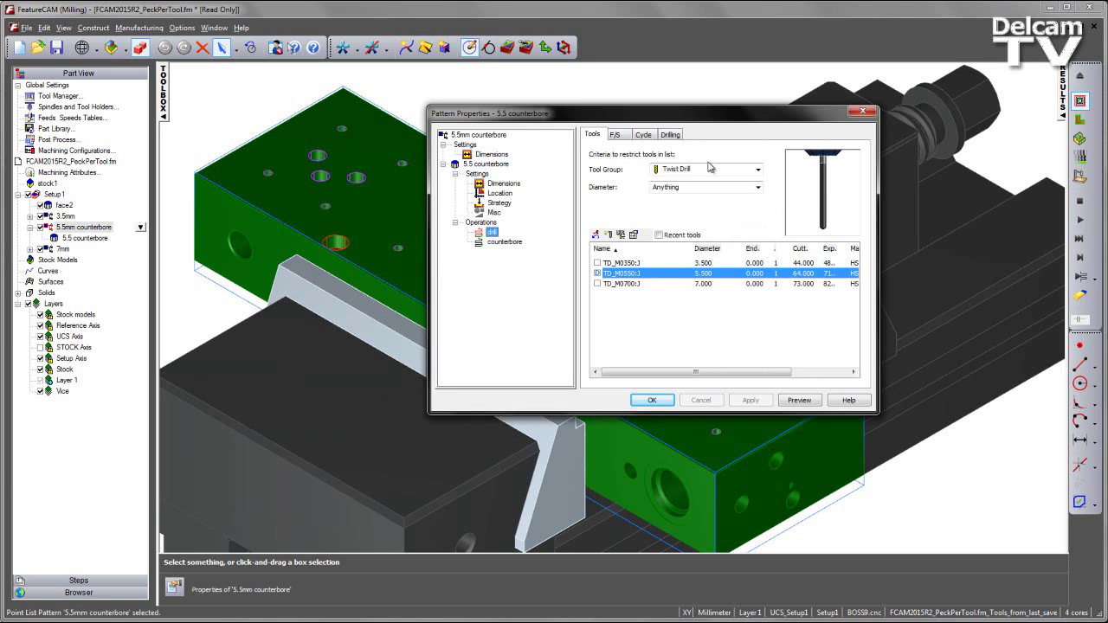
pyautogui.click(644, 135)
pyautogui.doubleClick(838, 194)
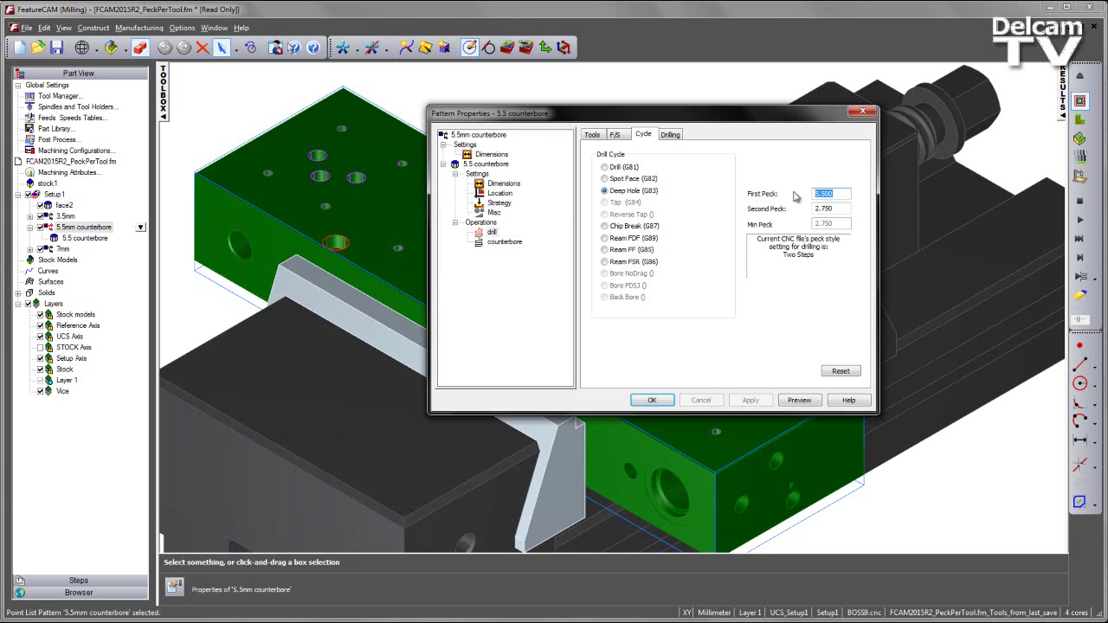
pyautogui.doubleClick(838, 210)
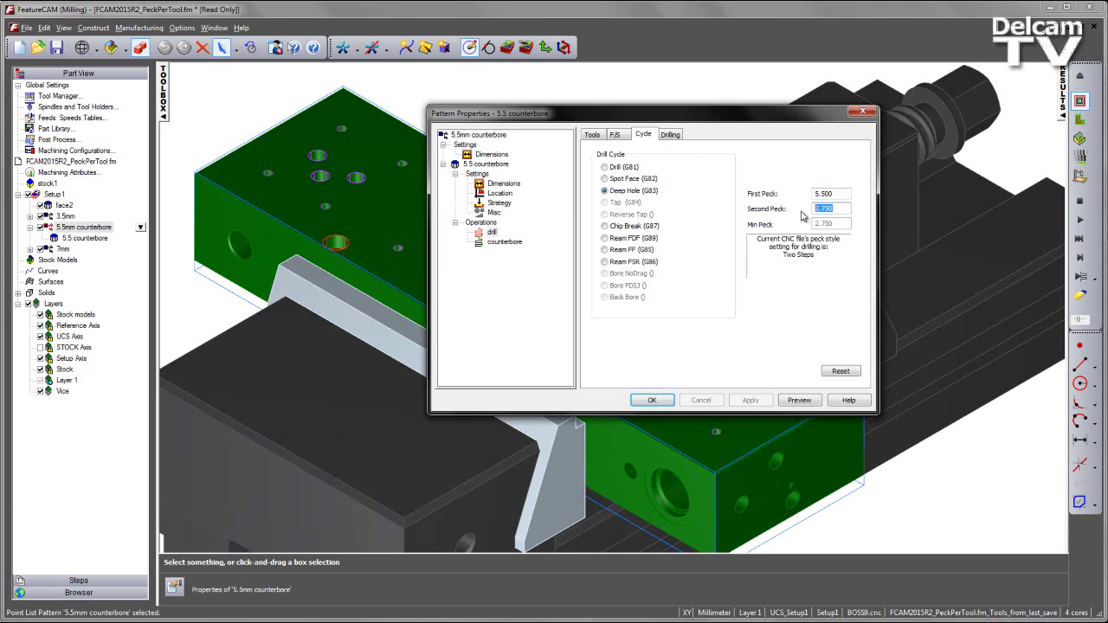
# Check the 7 hole 1 Deep Hole pecks read 7.000 first and 3.500 second.
pyautogui.click(652, 400)
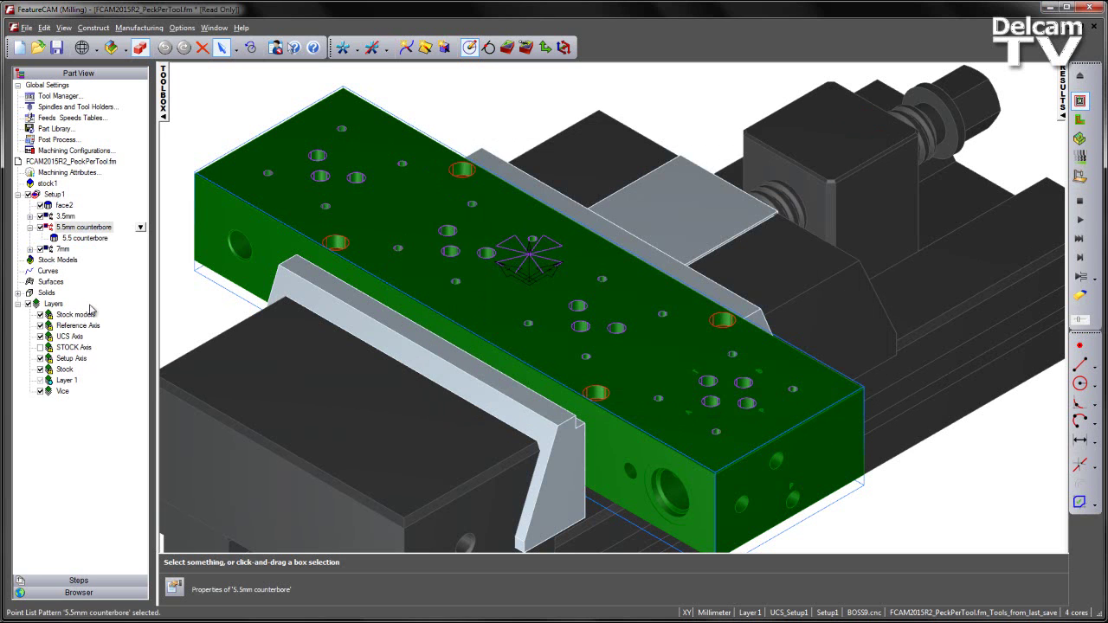
pyautogui.click(29, 249)
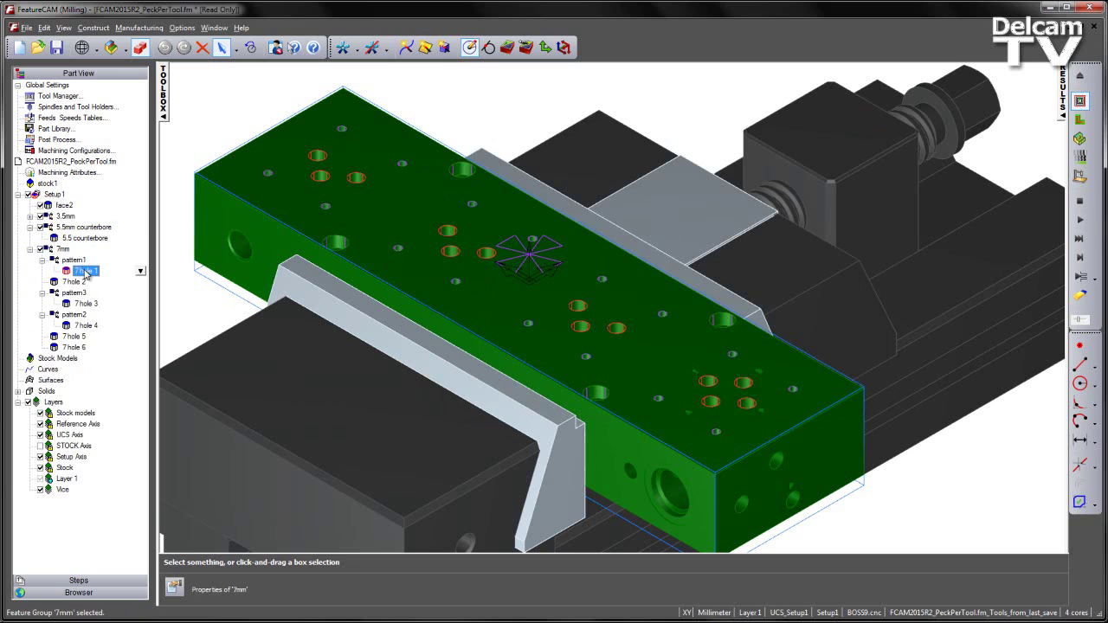
pyautogui.doubleClick(95, 272)
pyautogui.click(504, 213)
pyautogui.click(644, 135)
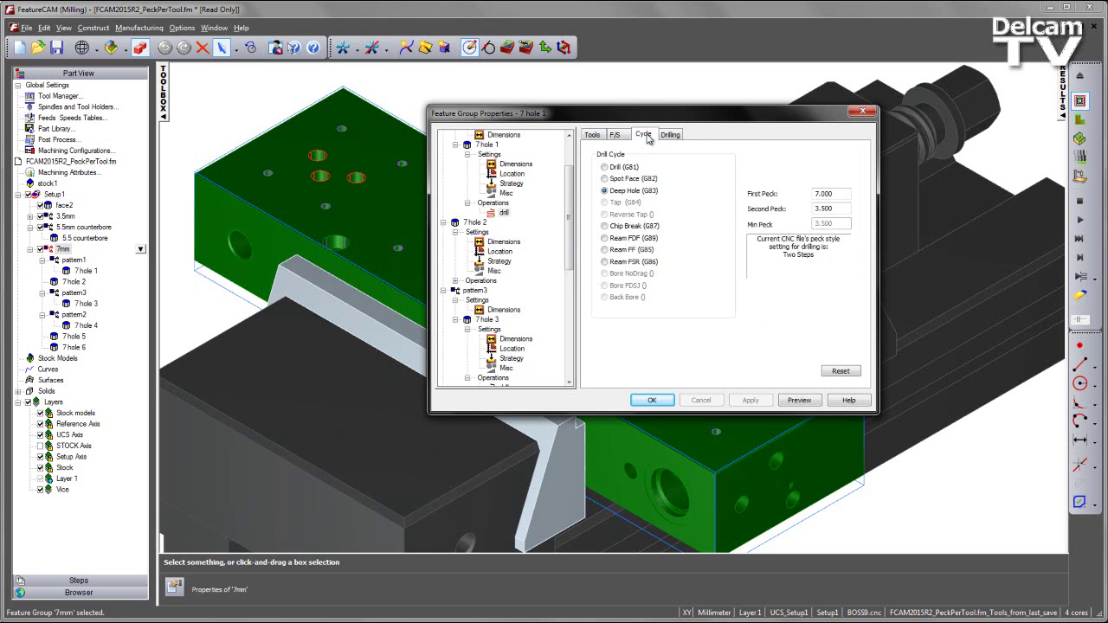
pyautogui.doubleClick(812, 193)
pyautogui.moveTo(839, 209); pyautogui.dragTo(798, 216)
# Run the 3D machining simulation of the plate.
pyautogui.click(652, 401)
pyautogui.click(1078, 141)
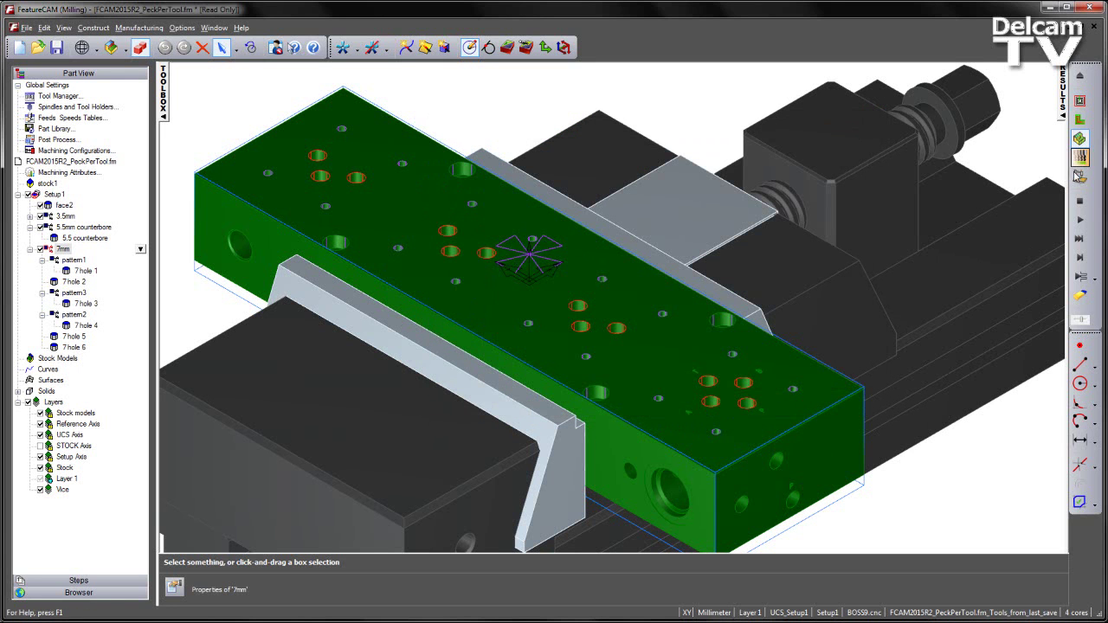
pyautogui.click(1080, 219)
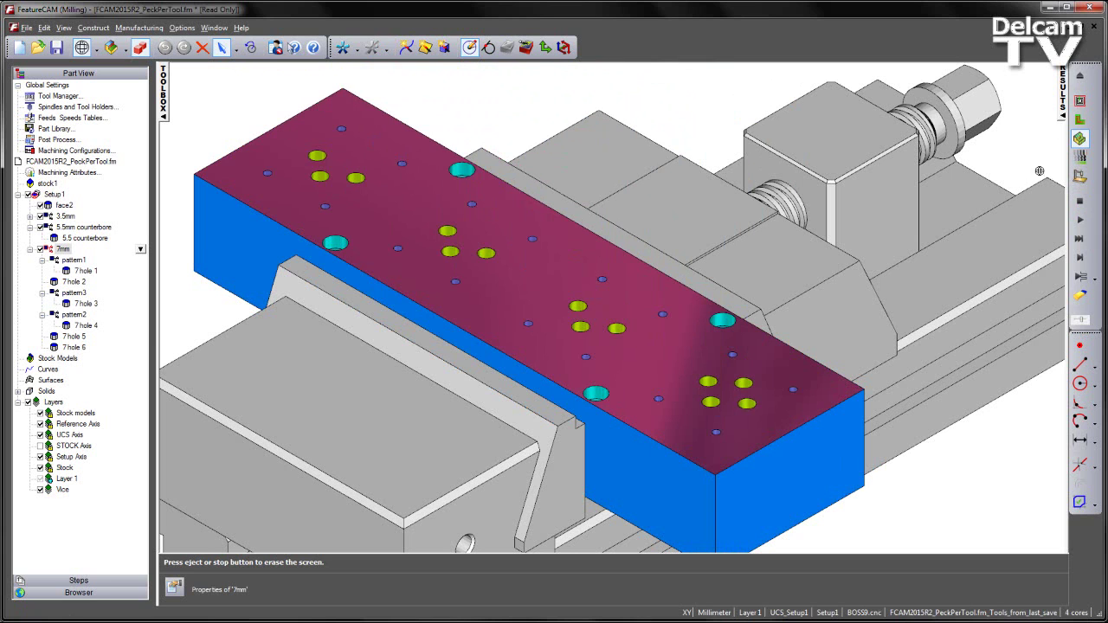
# Eject the simulation and return the plate to a shaded isometric view in the vise.
pyautogui.click(1082, 77)
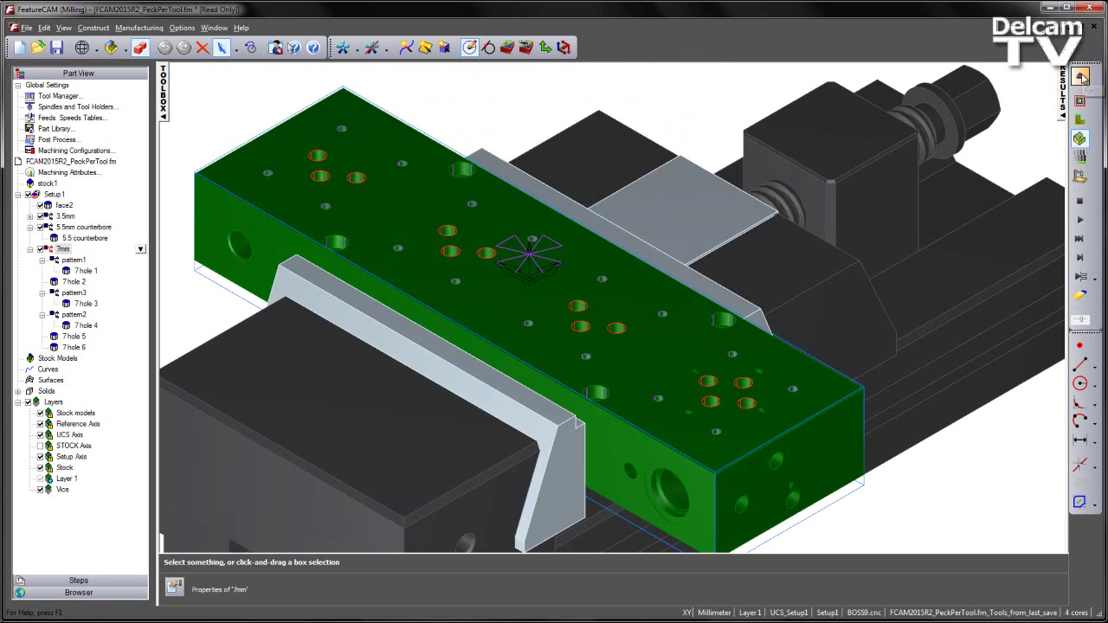
pyautogui.hotkey('ctrl', '2')
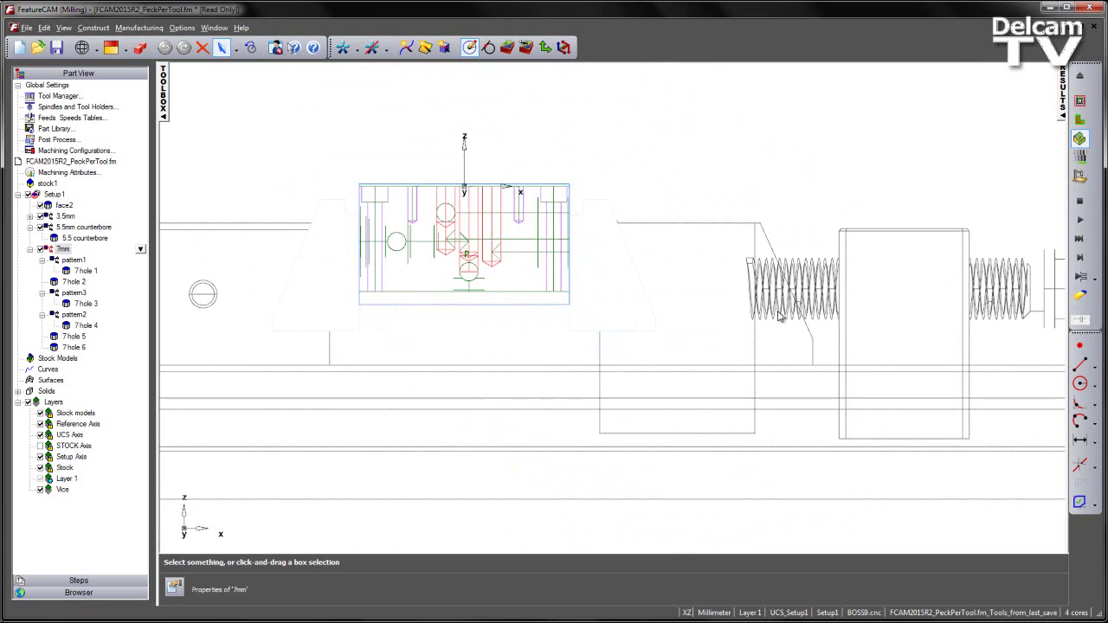
pyautogui.scroll(3, 431, 313)
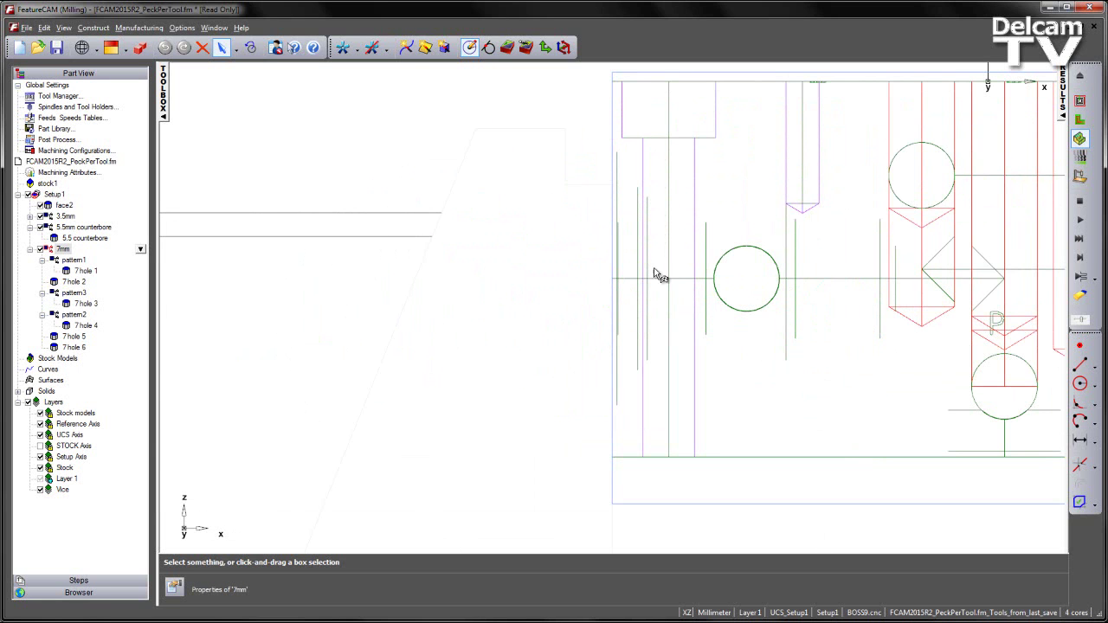
pyautogui.scroll(-3, 805, 414)
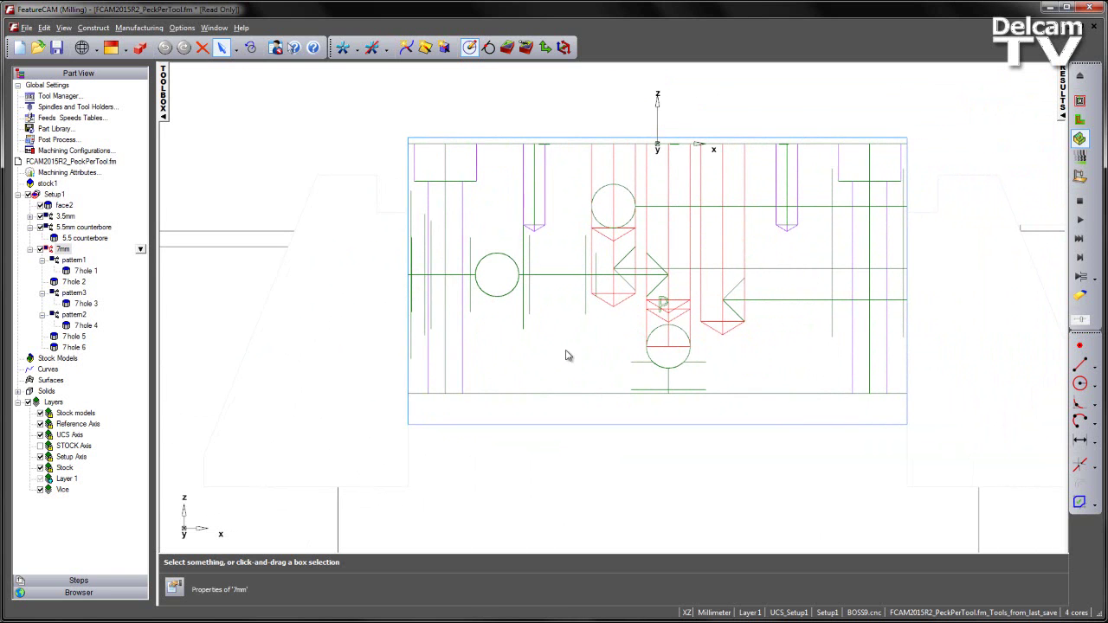
pyautogui.hotkey('ctrl', 'i')
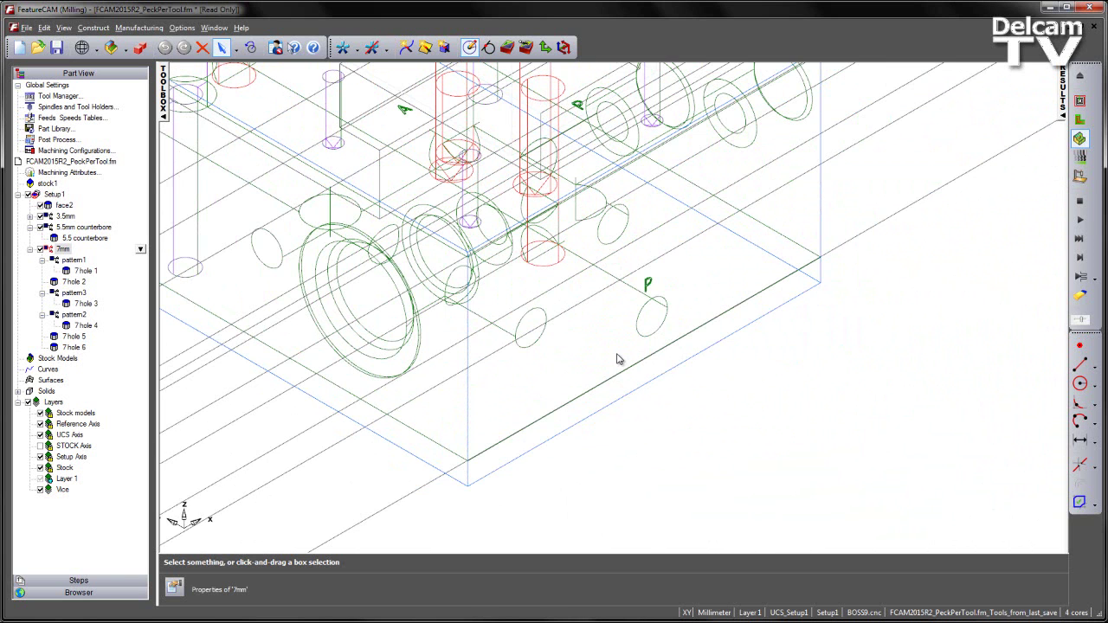
pyautogui.hotkey('ctrl', 'r')
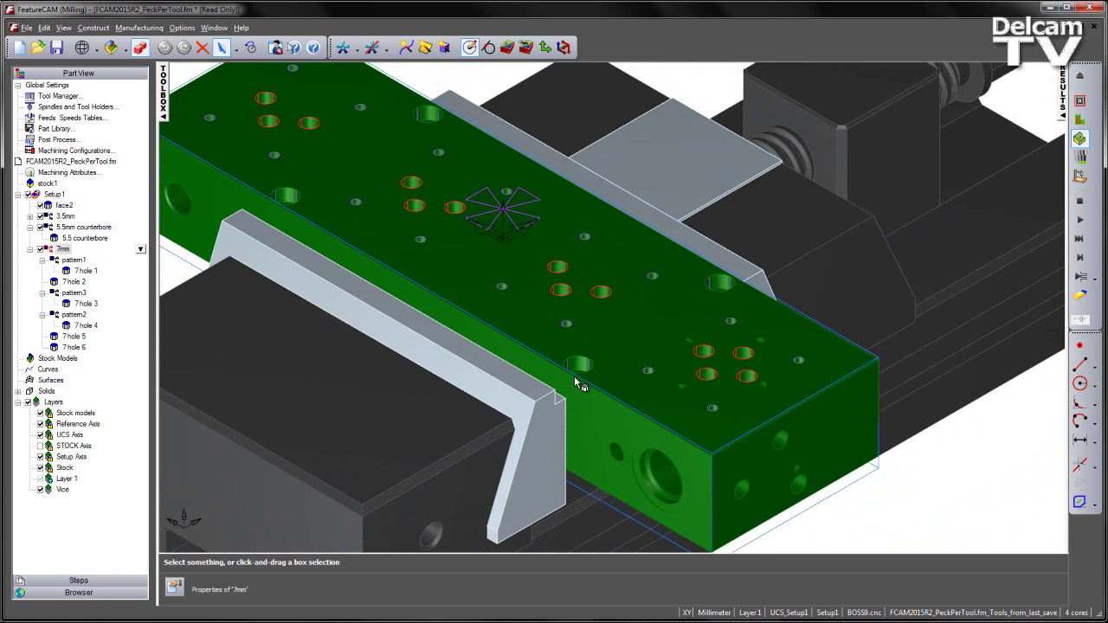
pyautogui.scroll(-2, 591, 346)
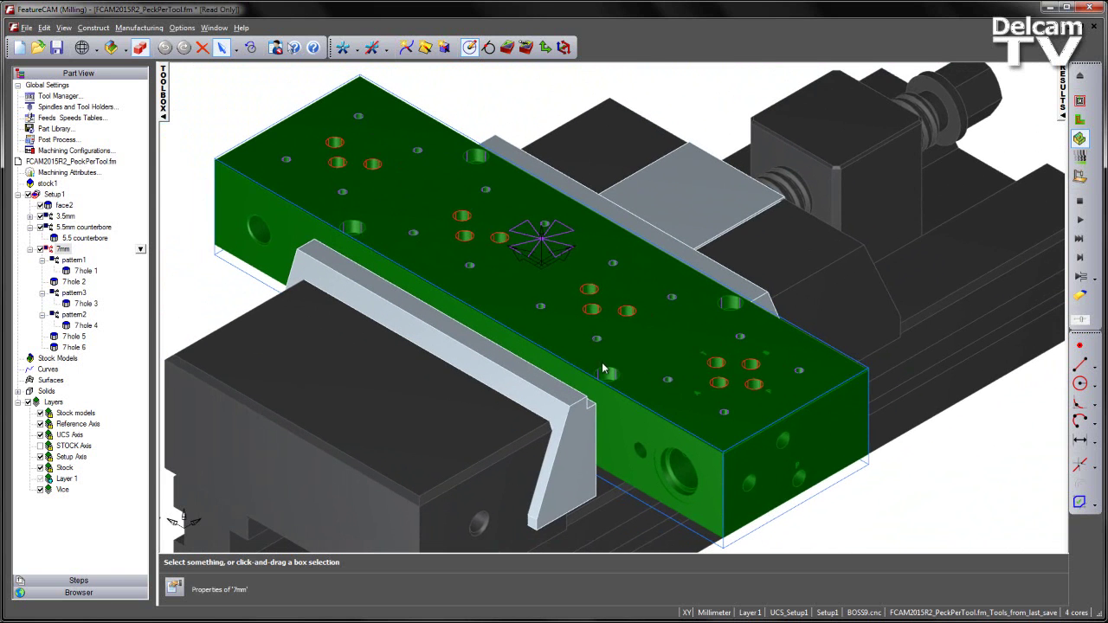
# Set the 5.5 drill's own pecking to 75% first and 40% second of drill diameter.
pyautogui.doubleClick(74, 239)
pyautogui.click(492, 232)
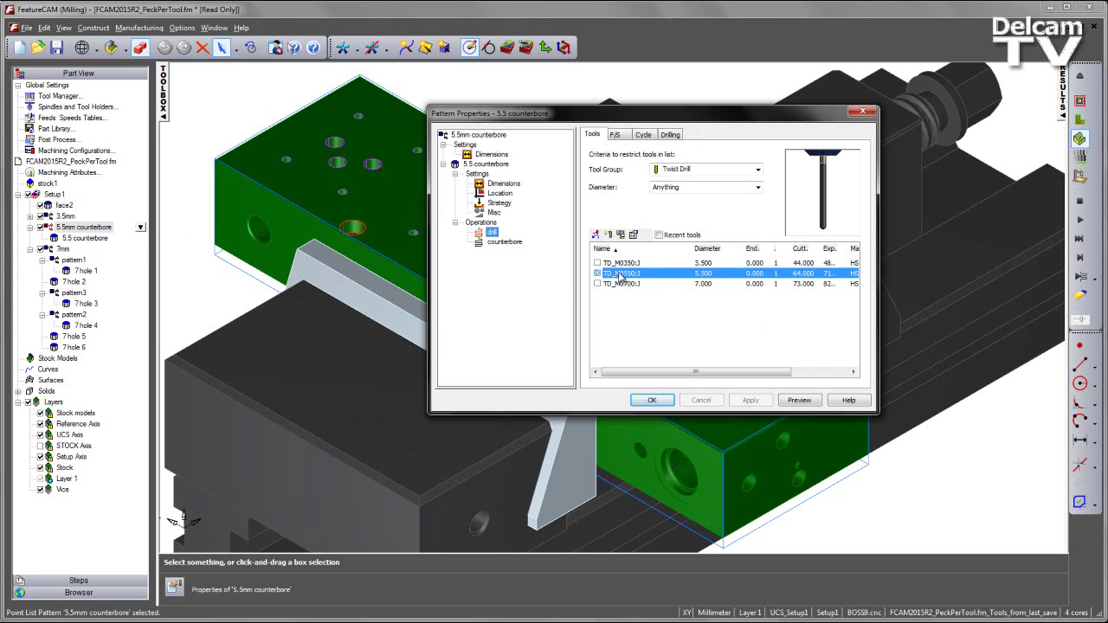
pyautogui.doubleClick(684, 278)
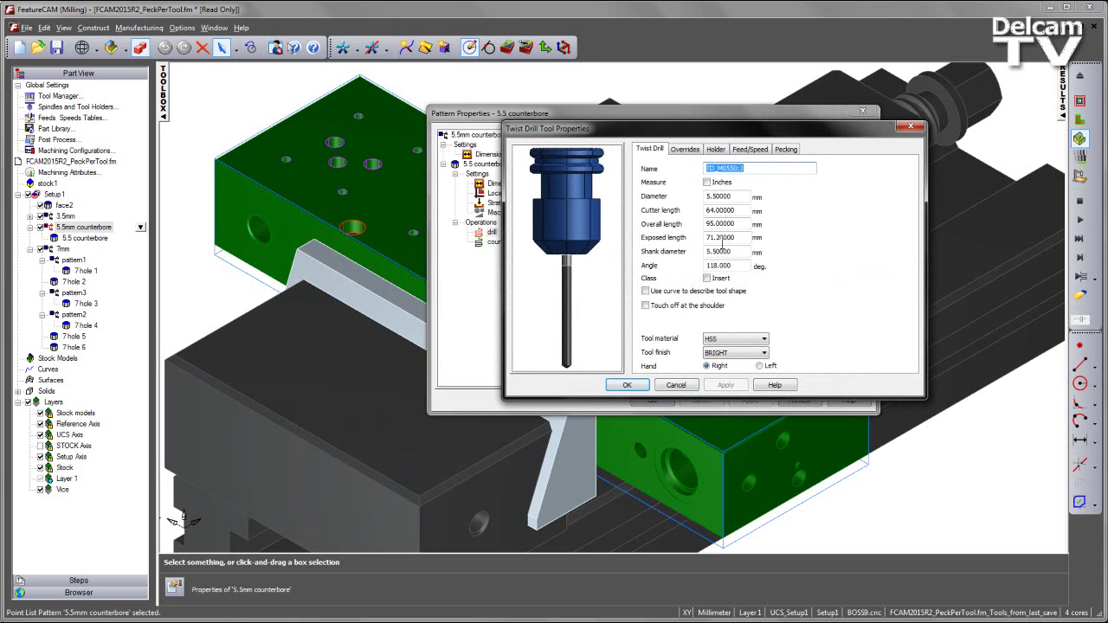
pyautogui.click(786, 150)
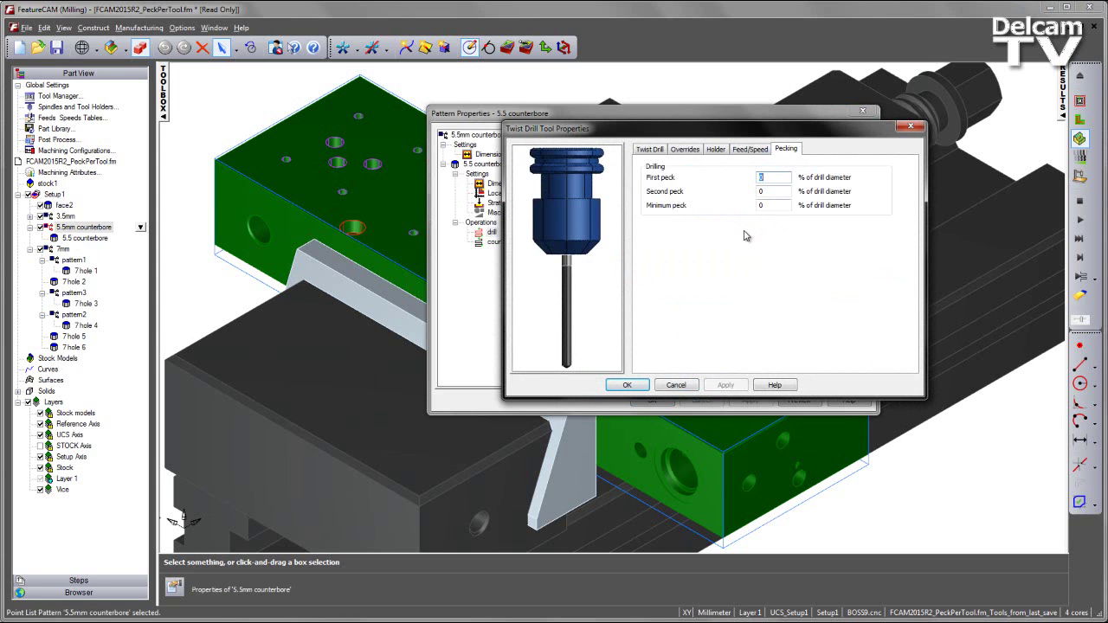
pyautogui.click(763, 177)
pyautogui.doubleClick(770, 178)
pyautogui.write('75')
pyautogui.press('Tab')
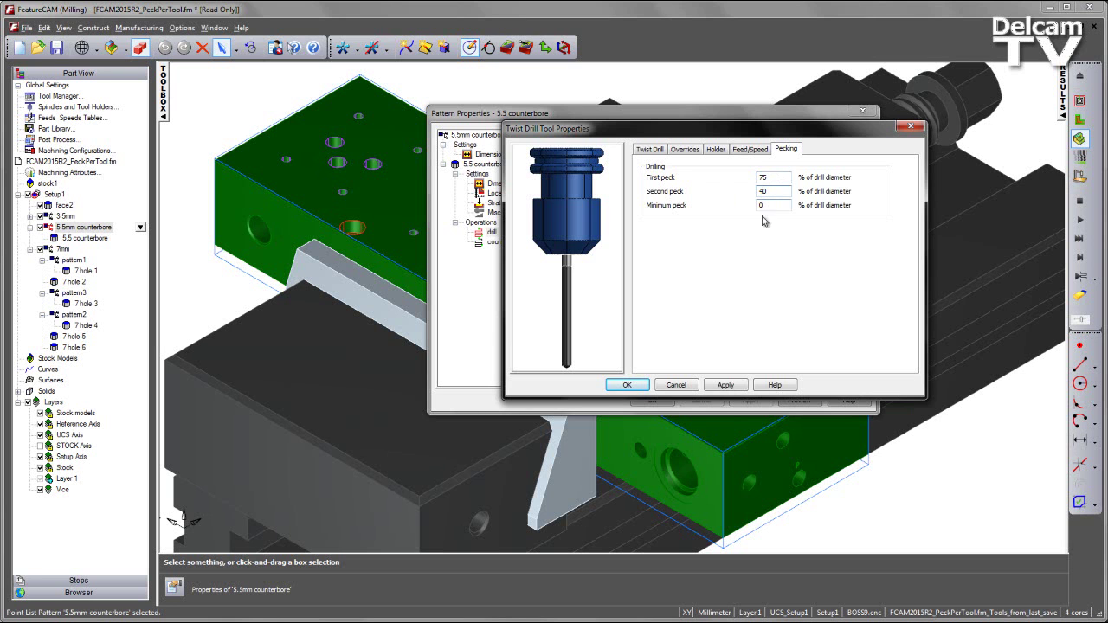
pyautogui.click(726, 385)
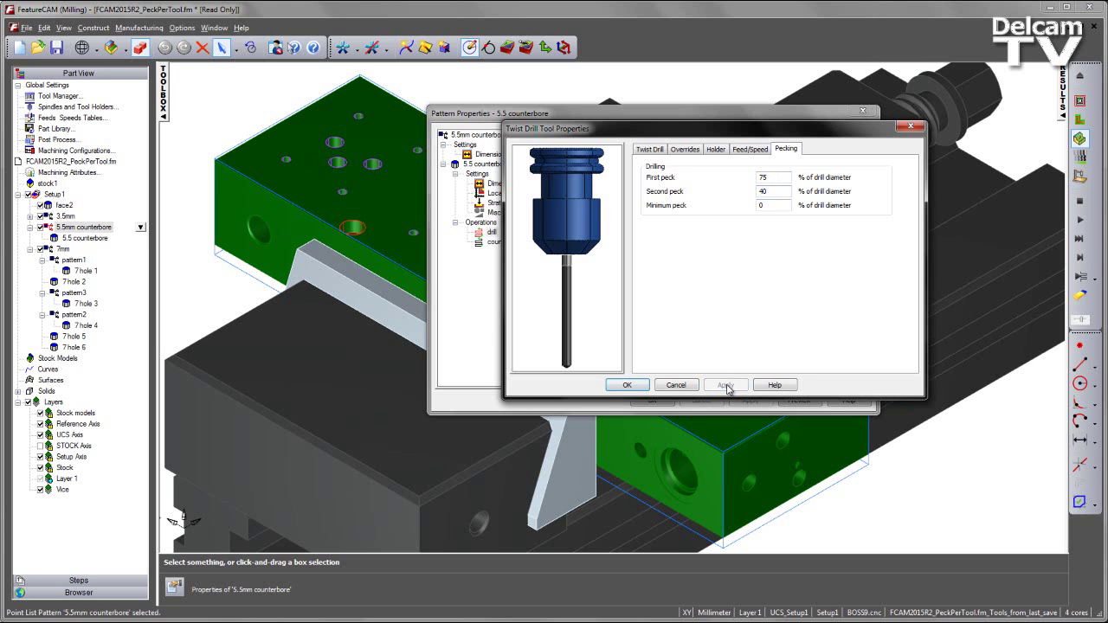
pyautogui.click(636, 386)
pyautogui.click(637, 292)
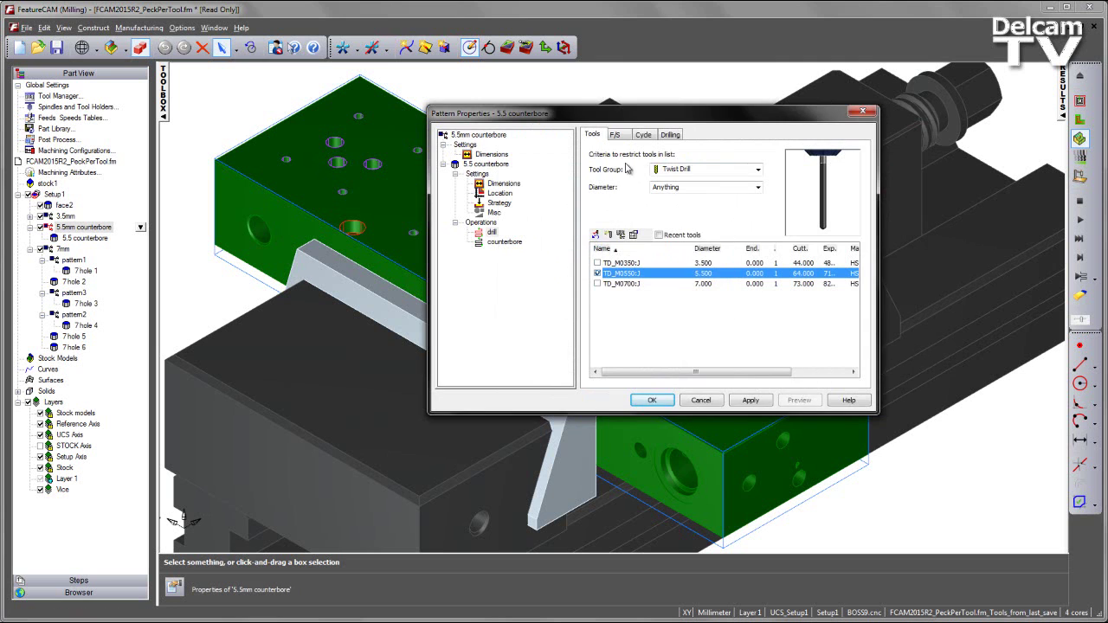
# Confirm the counterbore's G83 pecks now read 4.125 and 2.200, then regenerate toolpaths.
pyautogui.click(644, 135)
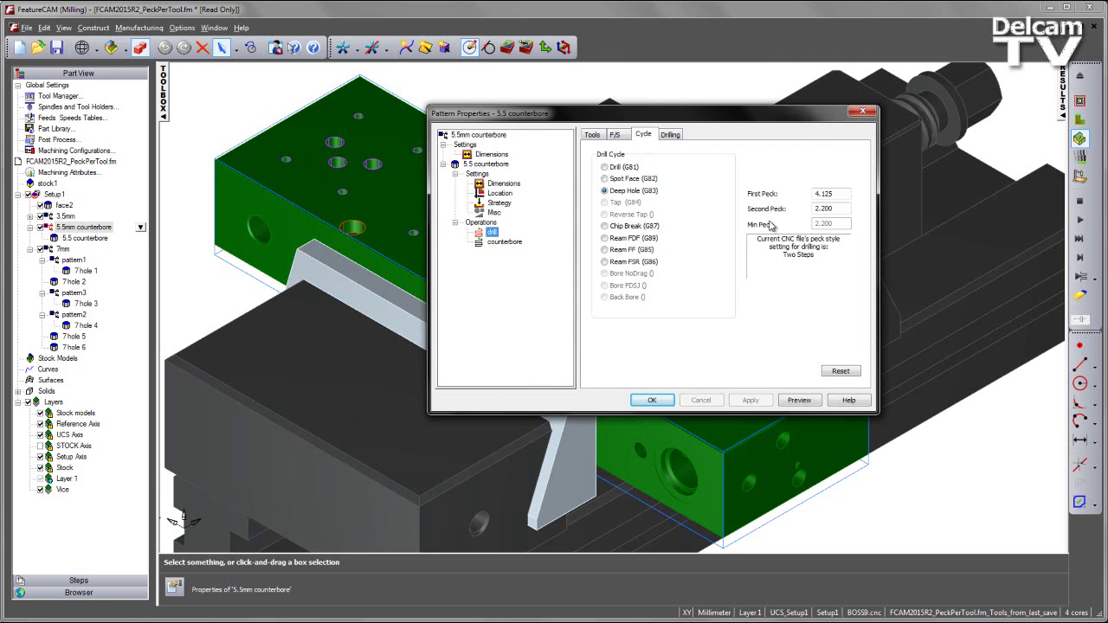
pyautogui.moveTo(840, 194); pyautogui.dragTo(798, 201)
pyautogui.moveTo(837, 209); pyautogui.dragTo(802, 213)
pyautogui.click(662, 405)
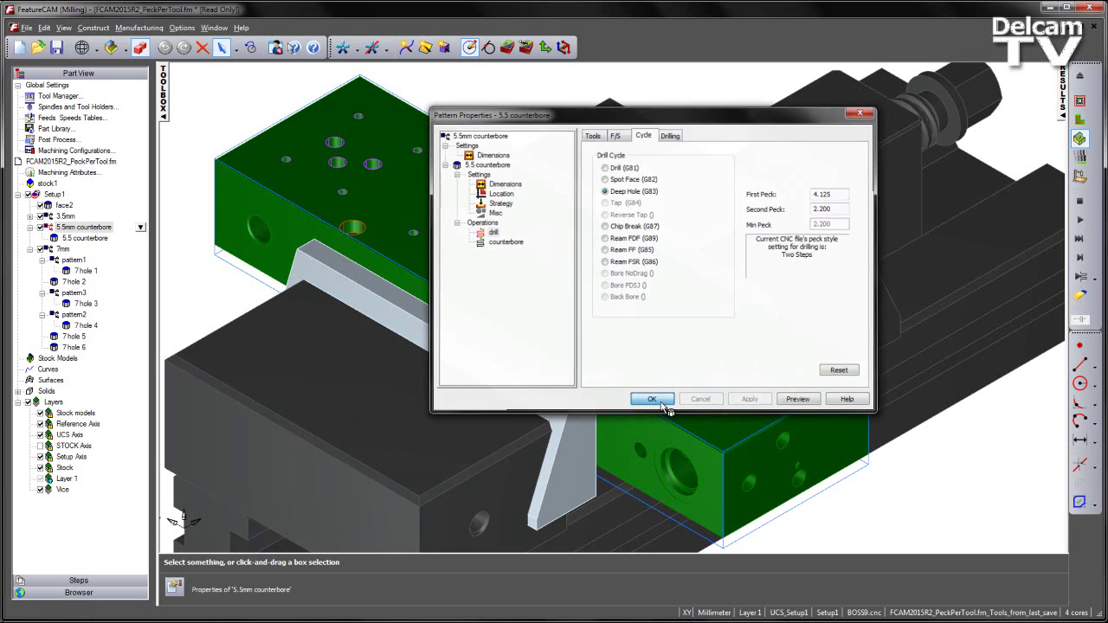
pyautogui.click(1079, 241)
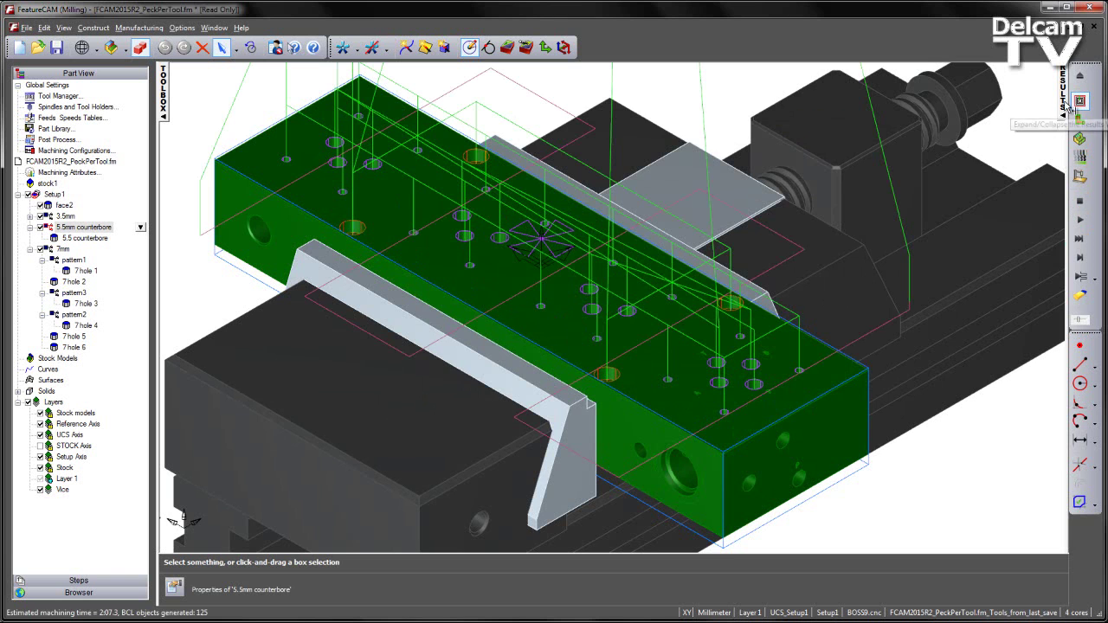
# Show the NC code results and scroll to the 5.5 COUNTERBORE G83 block.
pyautogui.click(1074, 105)
pyautogui.click(420, 543)
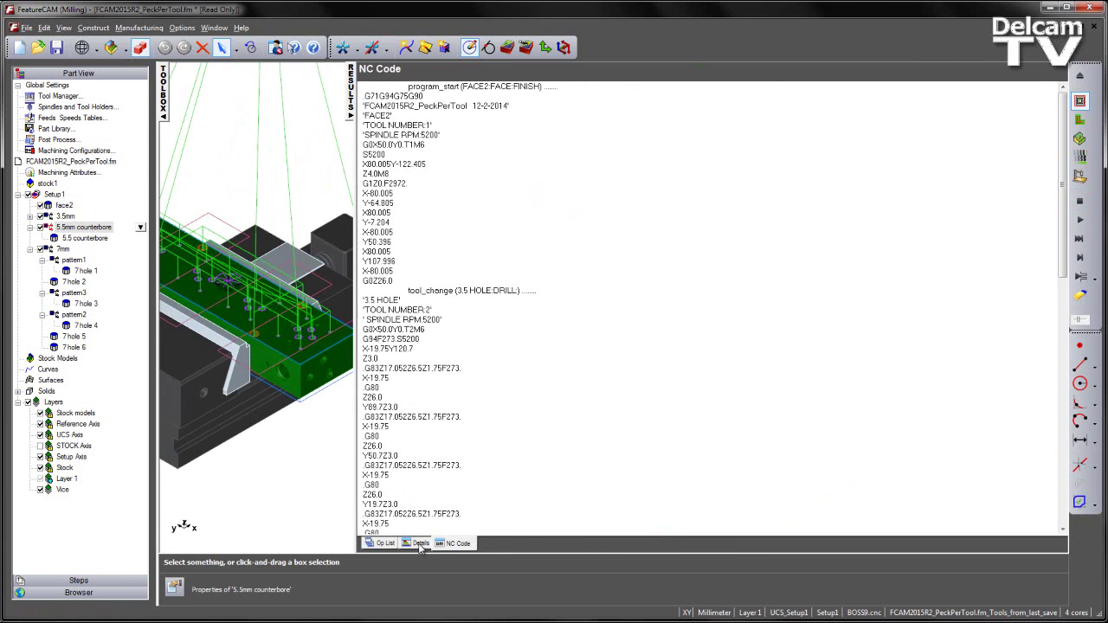
pyautogui.scroll(-3, 520, 277)
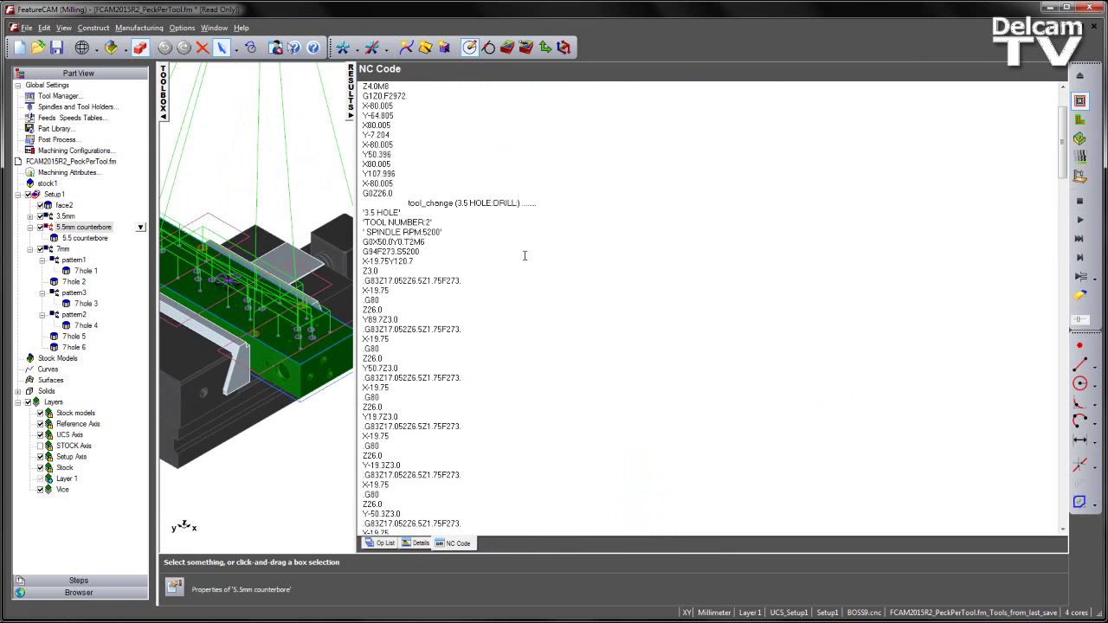
pyautogui.scroll(-20, 468, 225)
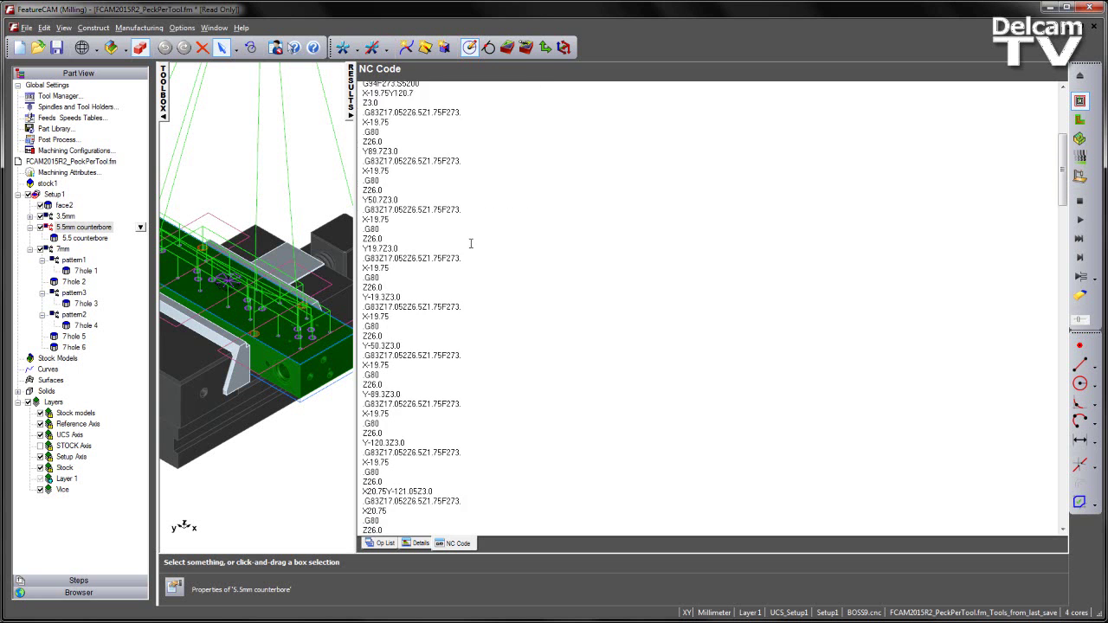
pyautogui.scroll(-6, 471, 244)
pyautogui.keyDown('ctrl'); pyautogui.scroll(3, 473, 260); pyautogui.keyUp('ctrl')
pyautogui.scroll(-4, 474, 277)
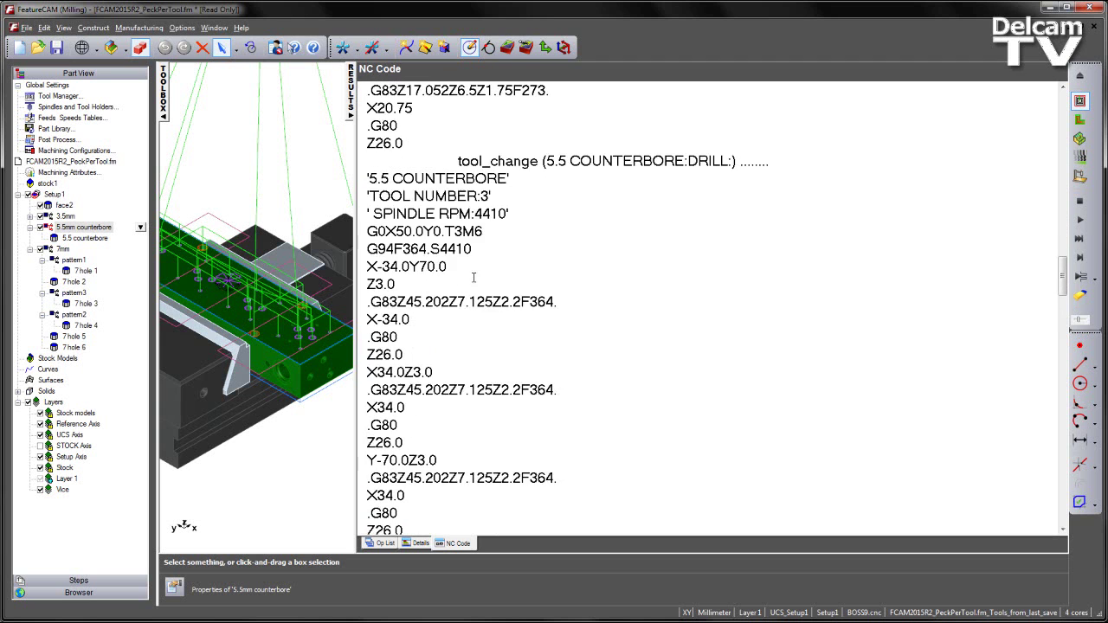
pyautogui.keyDown('ctrl'); pyautogui.scroll(1, 378, 251); pyautogui.keyUp('ctrl')
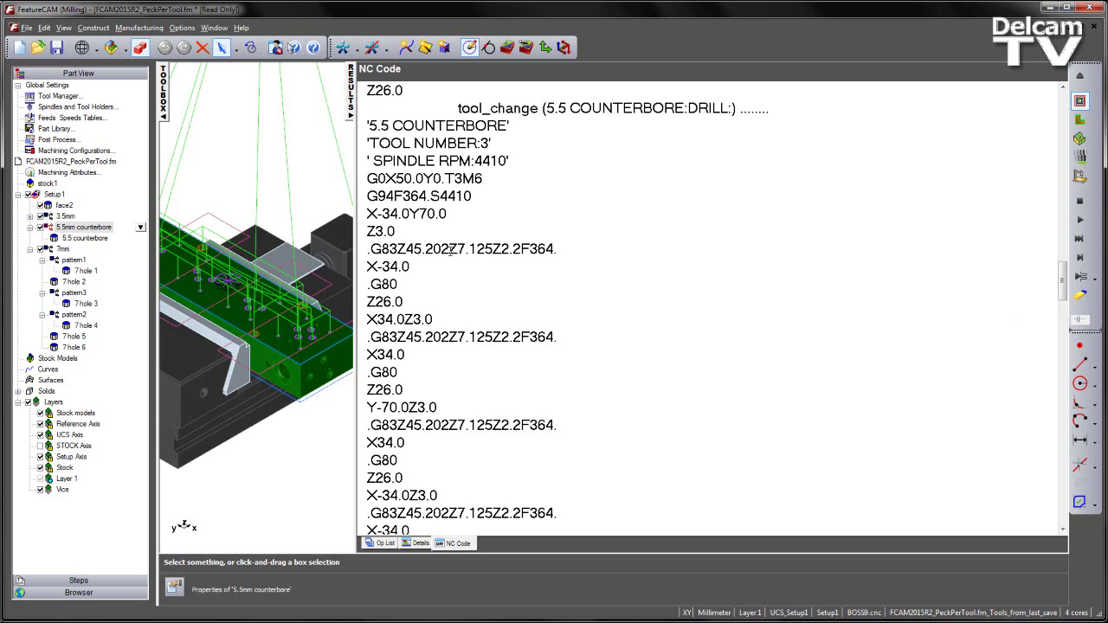
# Space out the Z45.202, Z7.125 and Z2.2 values in the G83 line, with Calculator beside it.
pyautogui.click(450, 248)
pyautogui.click(511, 249)
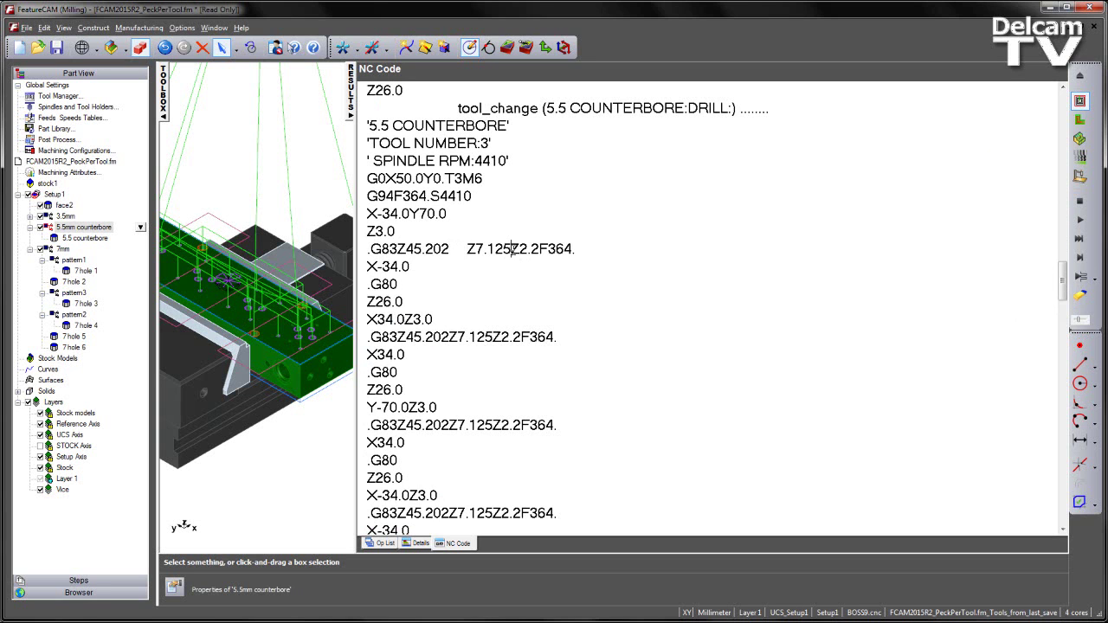
pyautogui.click(553, 249)
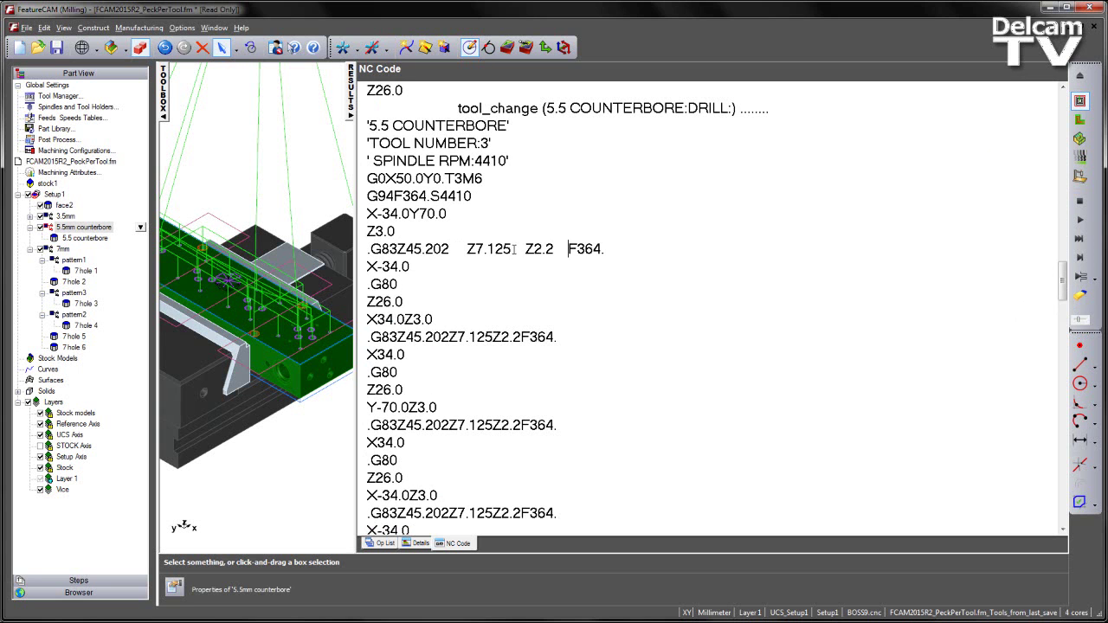
pyautogui.moveTo(571, 158); pyautogui.dragTo(701, 174)
# Compute 5.5 × 0.75 in Calculator, giving 4.125.
pyautogui.write('.5 * 0.75')
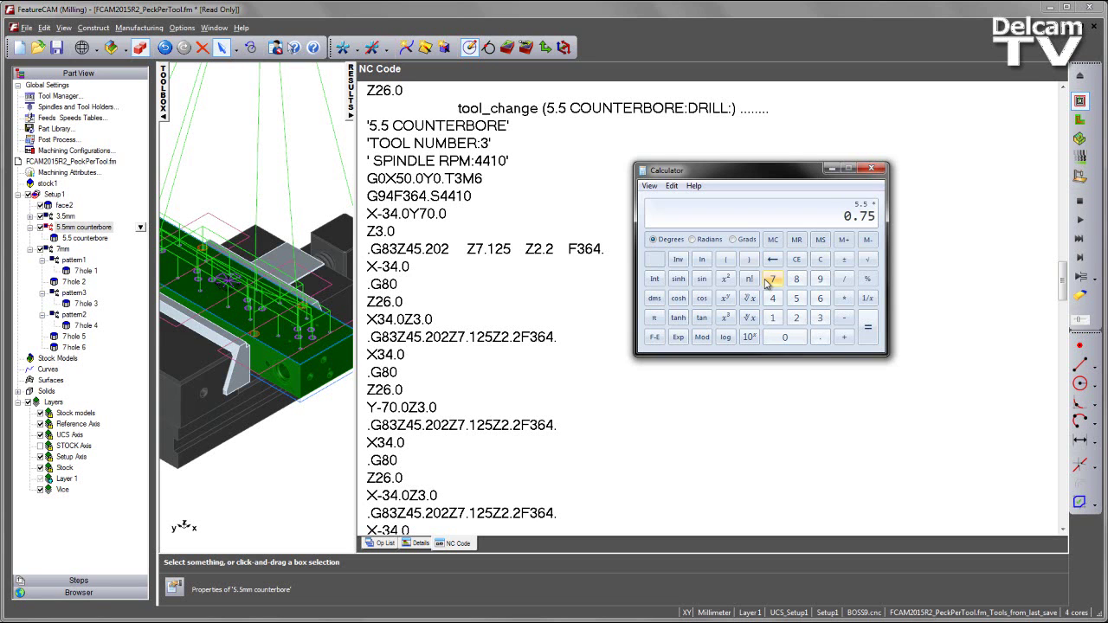
pyautogui.press('Return')
pyautogui.moveTo(784, 171); pyautogui.dragTo(764, 163)
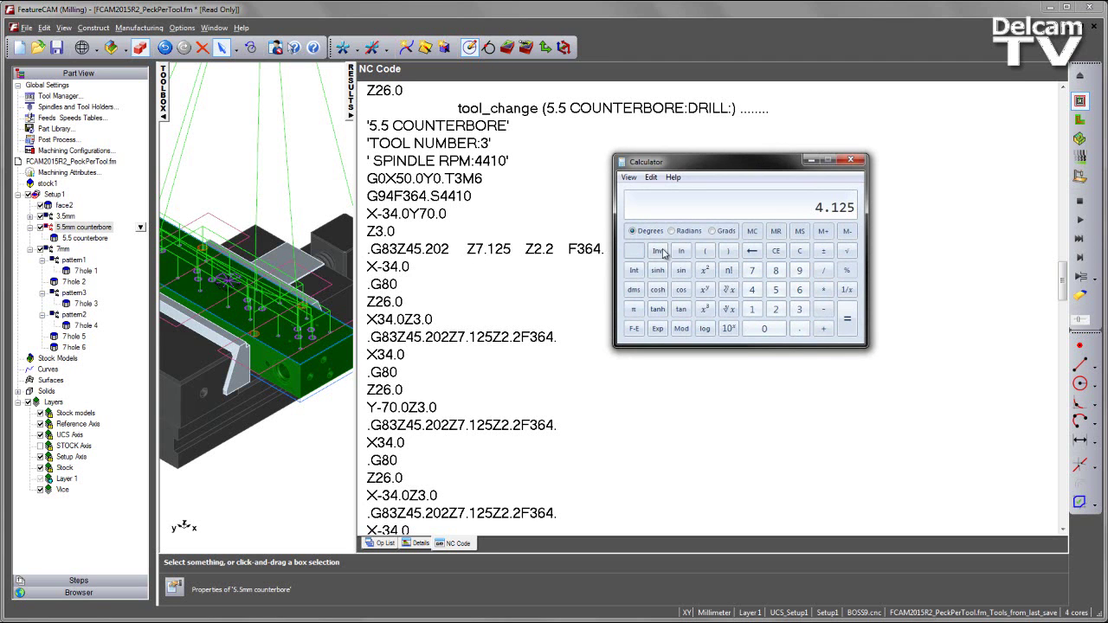
# Compute 5.5 × 0.4 = 2.2 to match the G83 Z2.2 peck, then return to the NC code.
pyautogui.click(799, 250)
pyautogui.write('5.5 * 0.4')
pyautogui.press('Return')
pyautogui.click(557, 250)
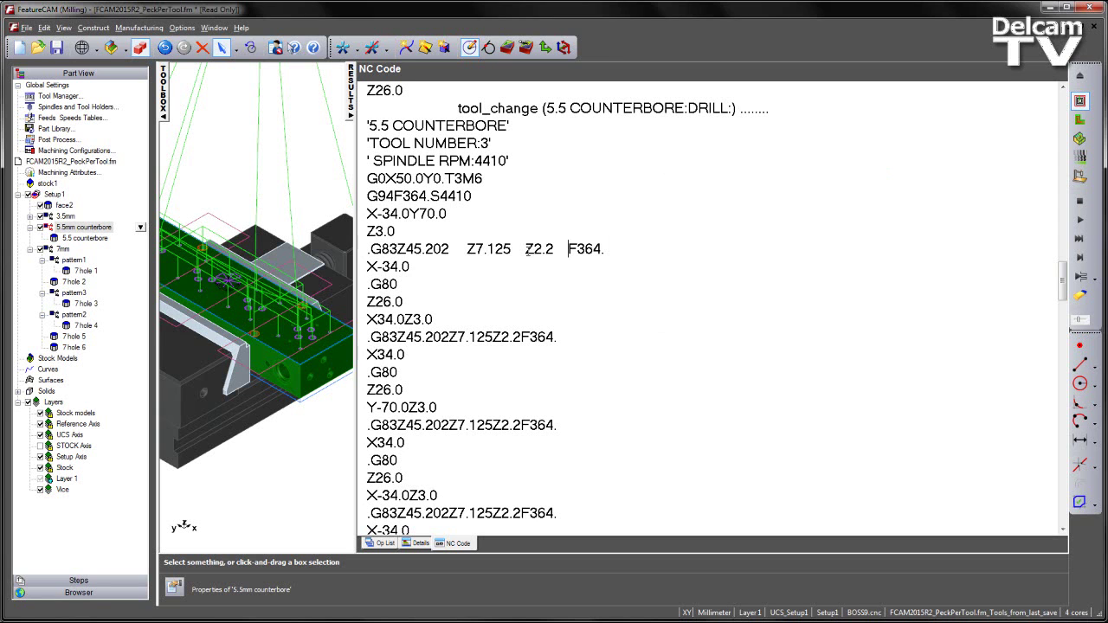